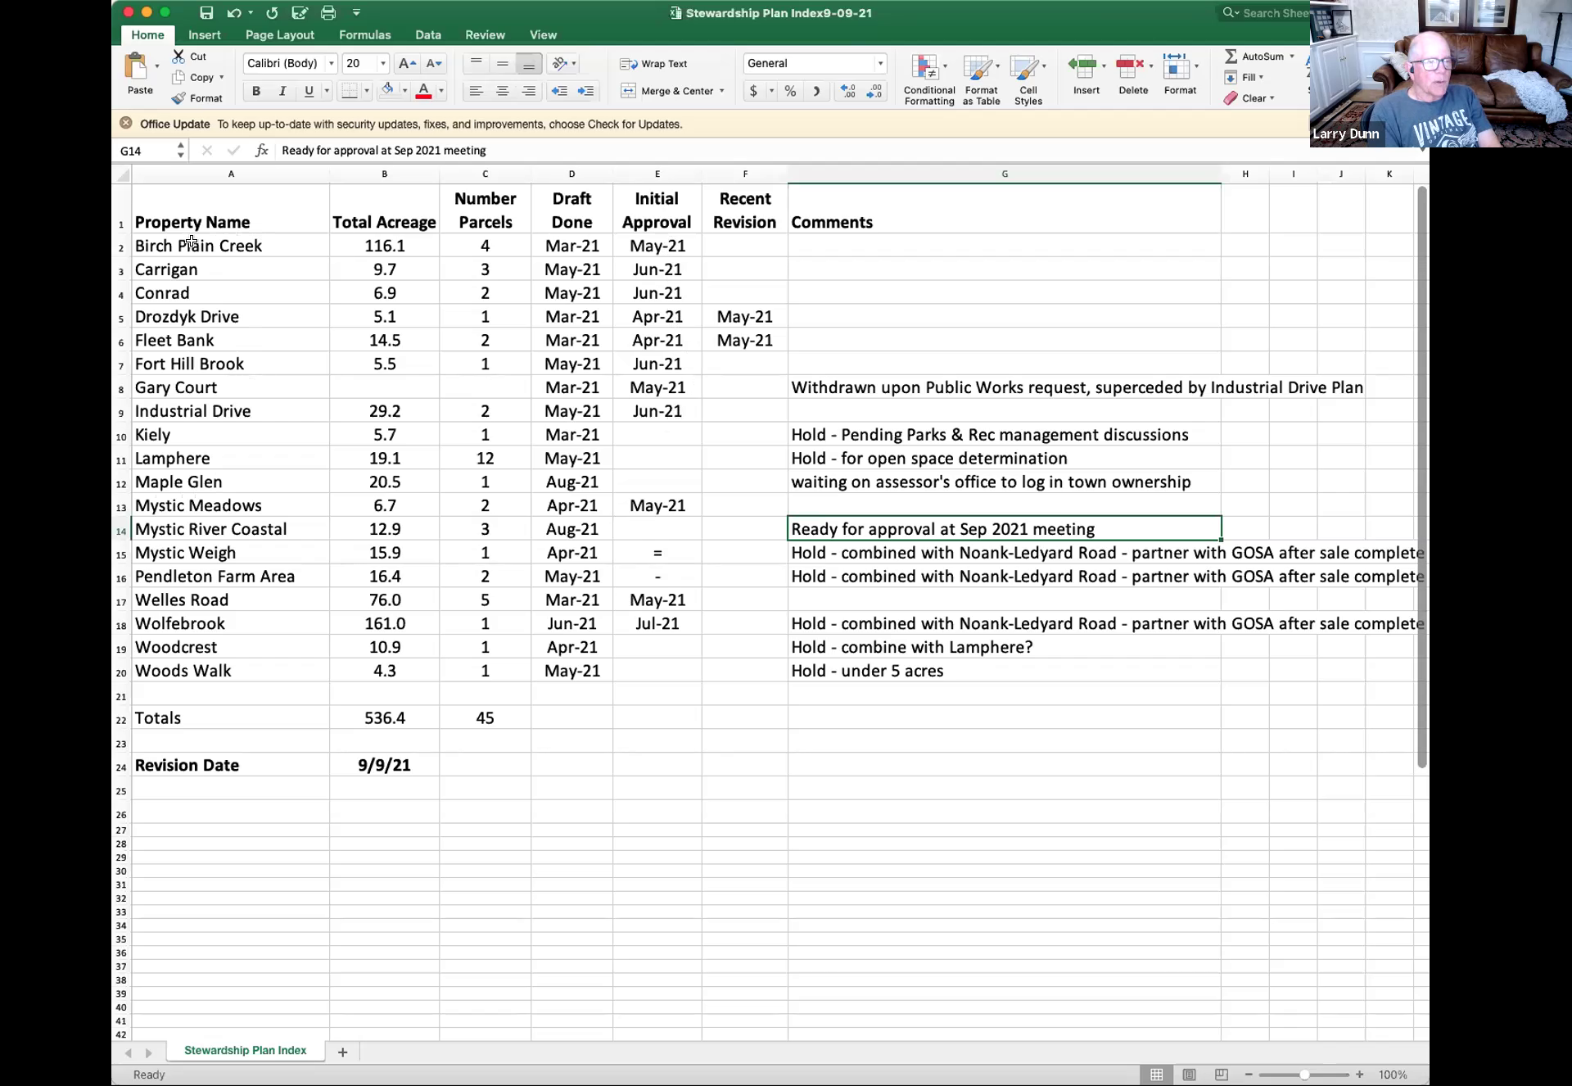
Step: Add the comment "Update planned to support motion 9/13 pending town approval" to the Birch Plain Creek row
{"action": "left_click", "coordinate": [123, 244]}
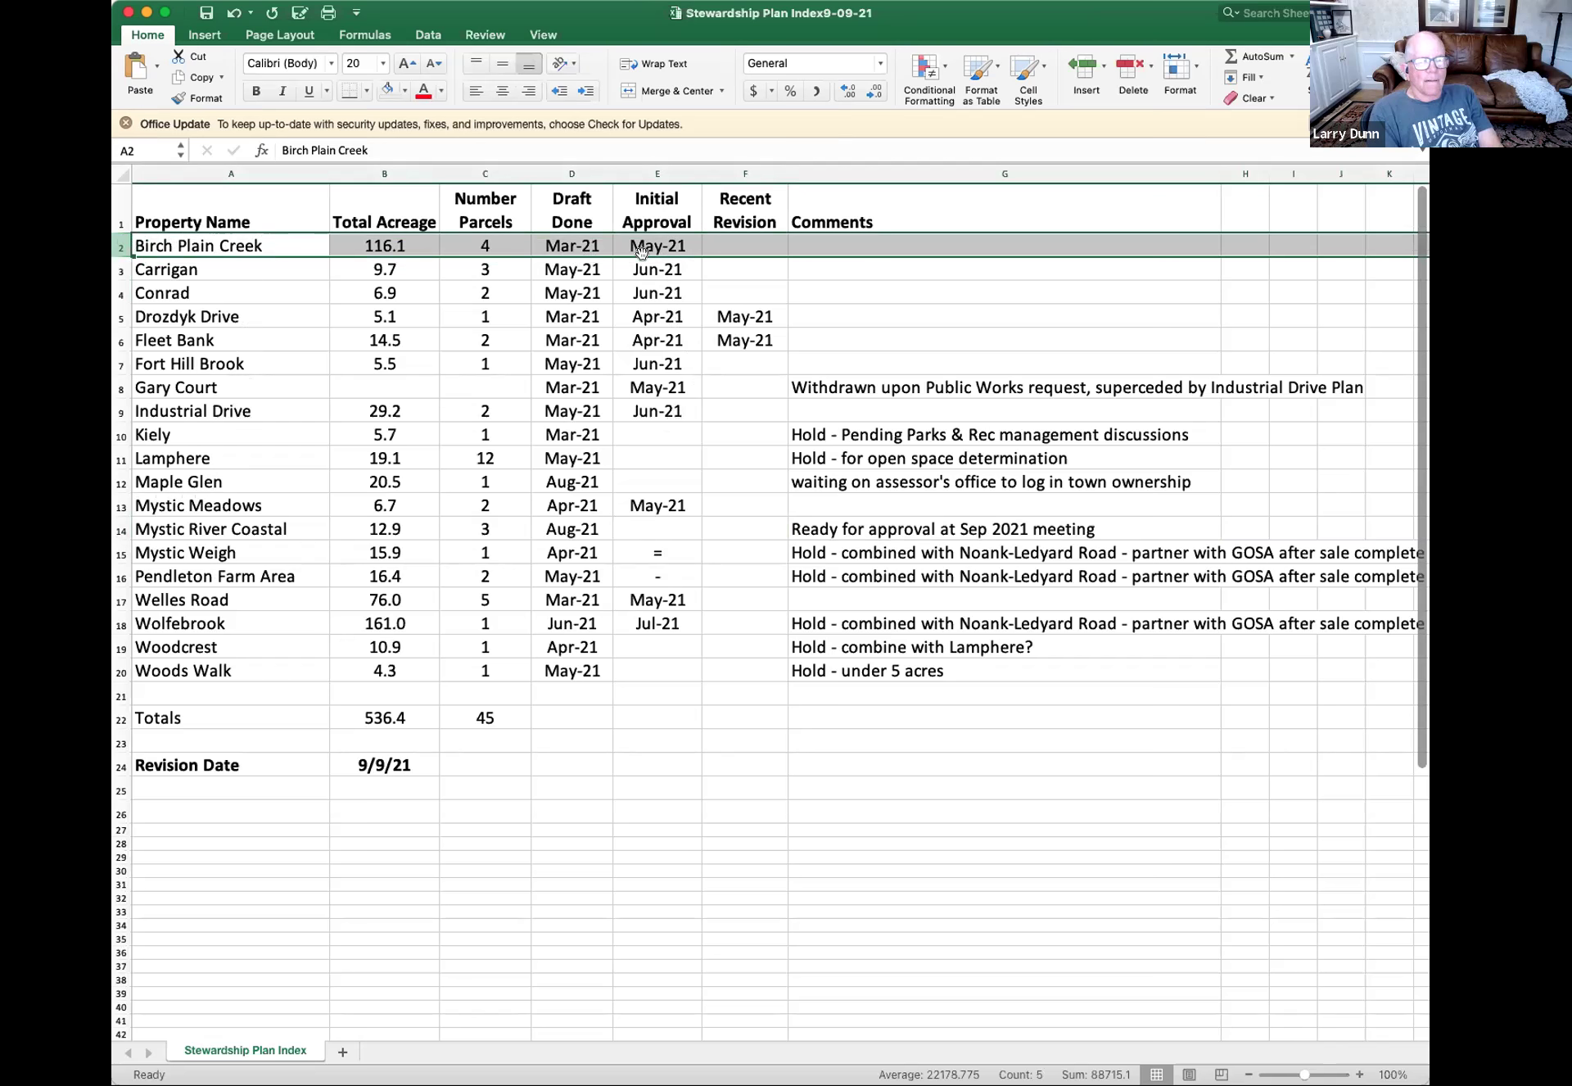
{"action": "left_click", "coordinate": [856, 242]}
{"action": "type", "text": "u\\"}
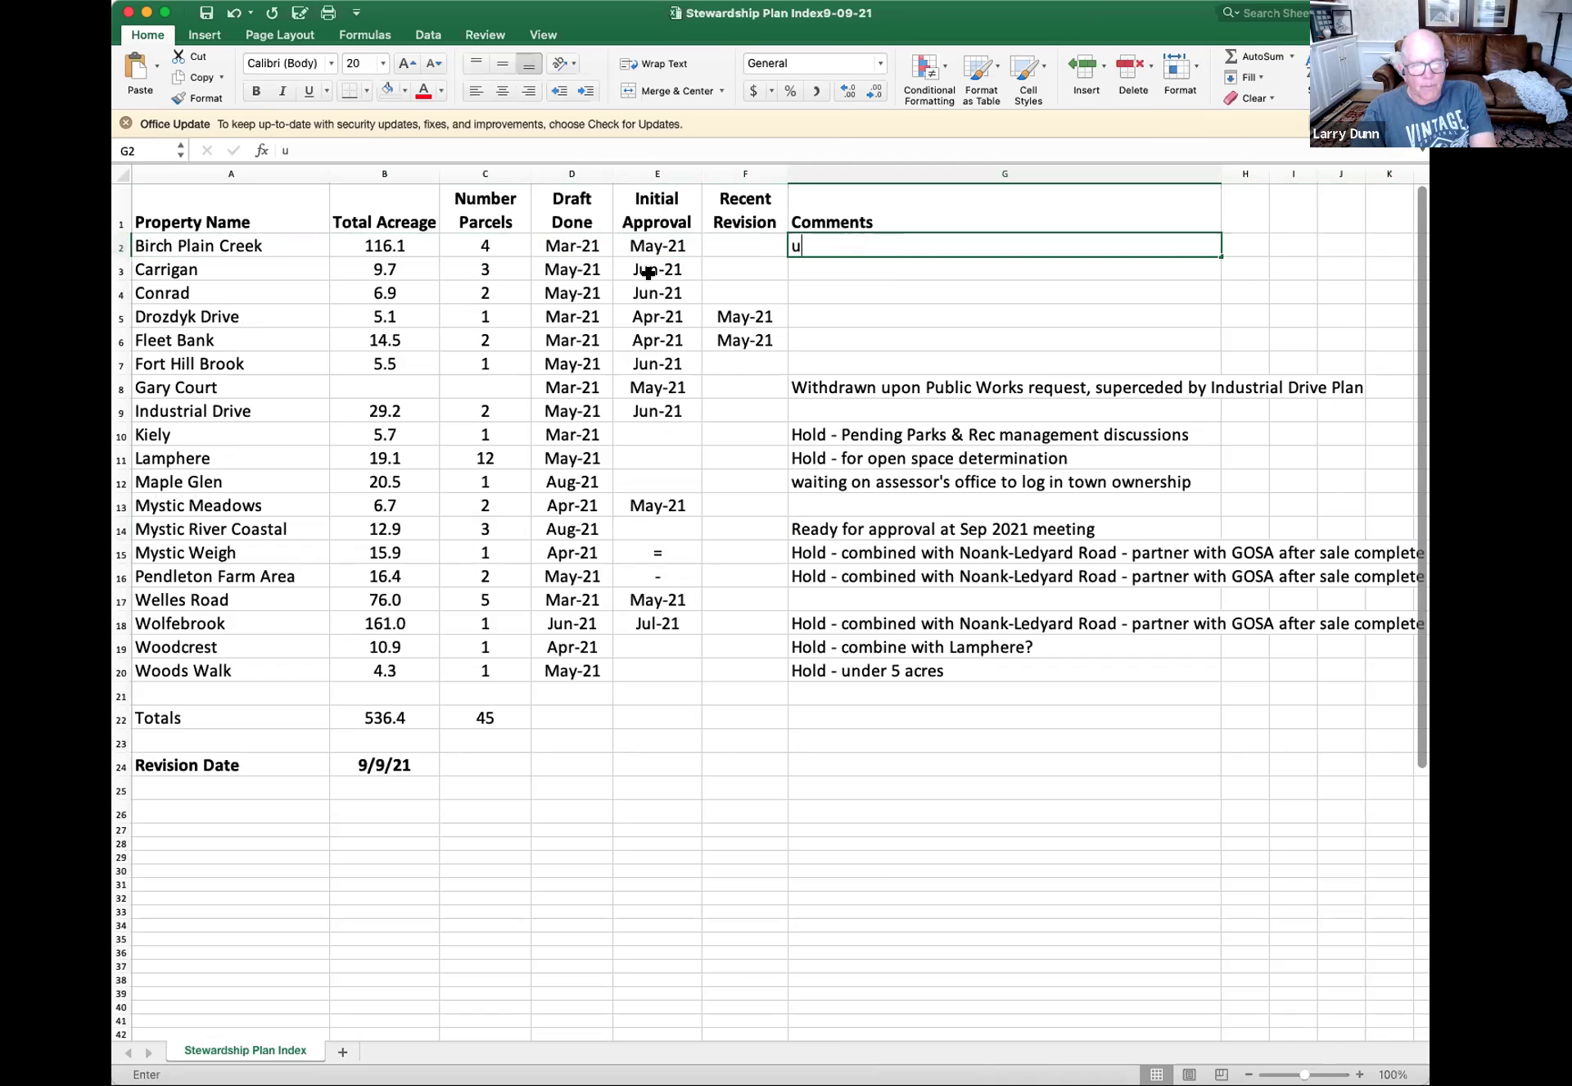
{"action": "key", "text": "BackSpace"}
{"action": "key", "text": "BackSpace"}
{"action": "type", "text": "Update plane"}
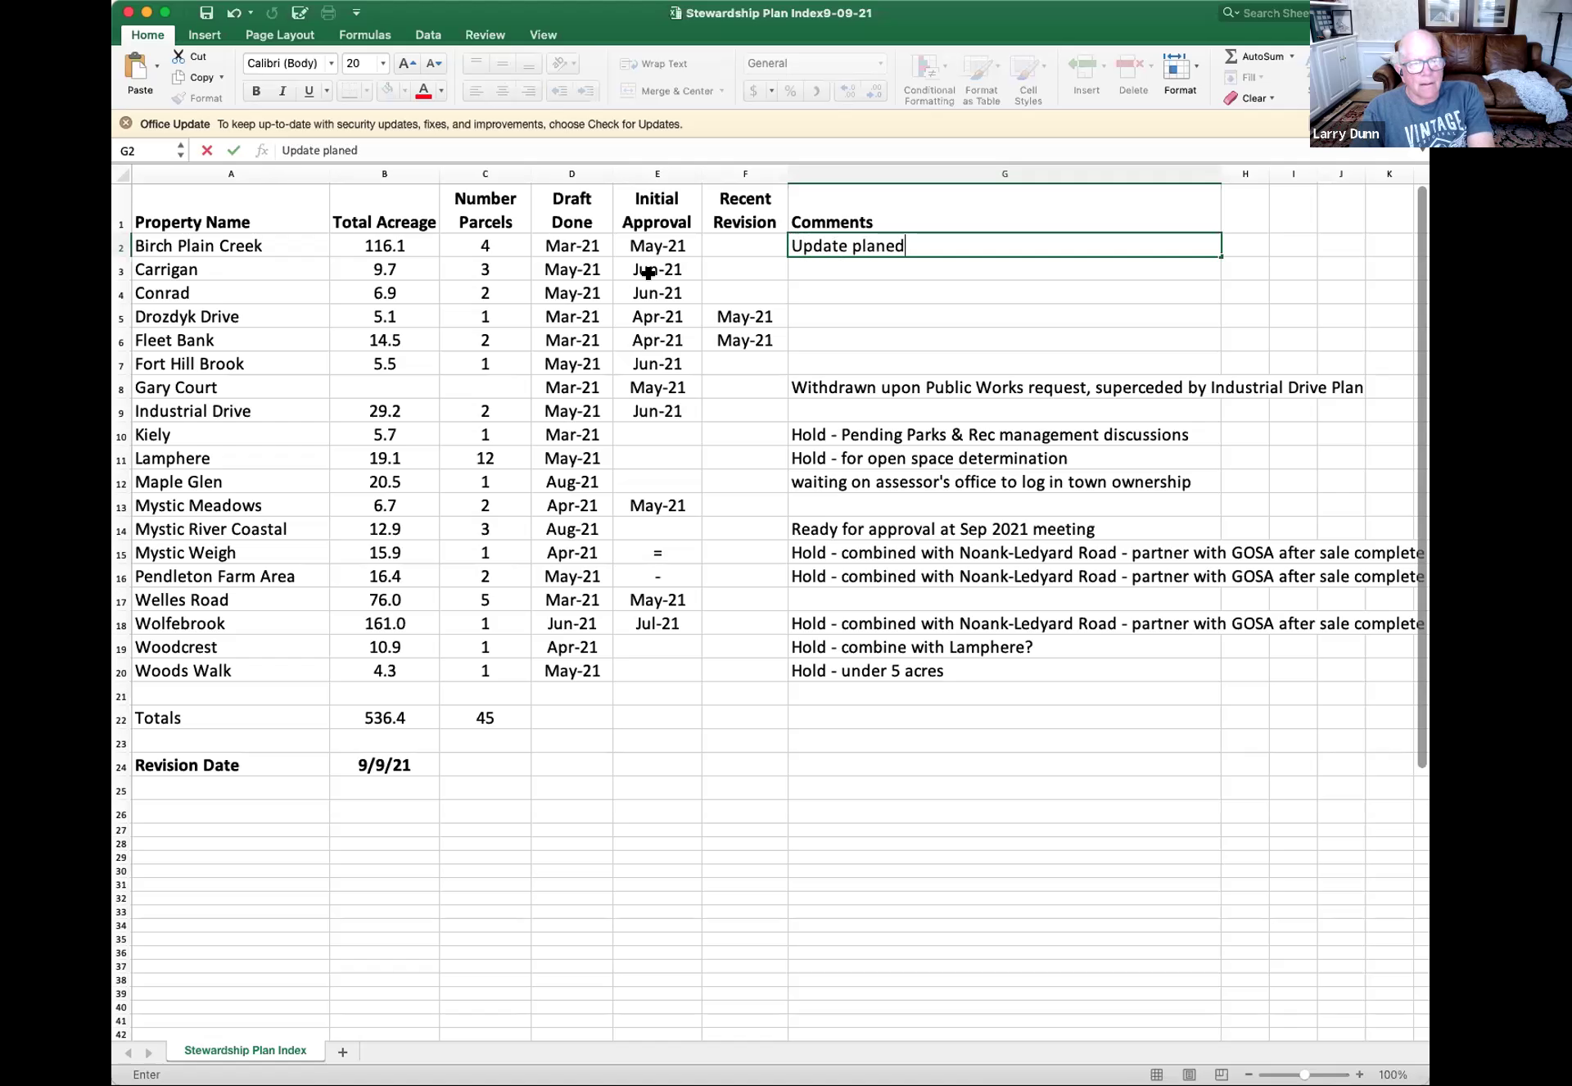
{"action": "key", "text": "BackSpace"}
{"action": "type", "text": "ned to support motion"}
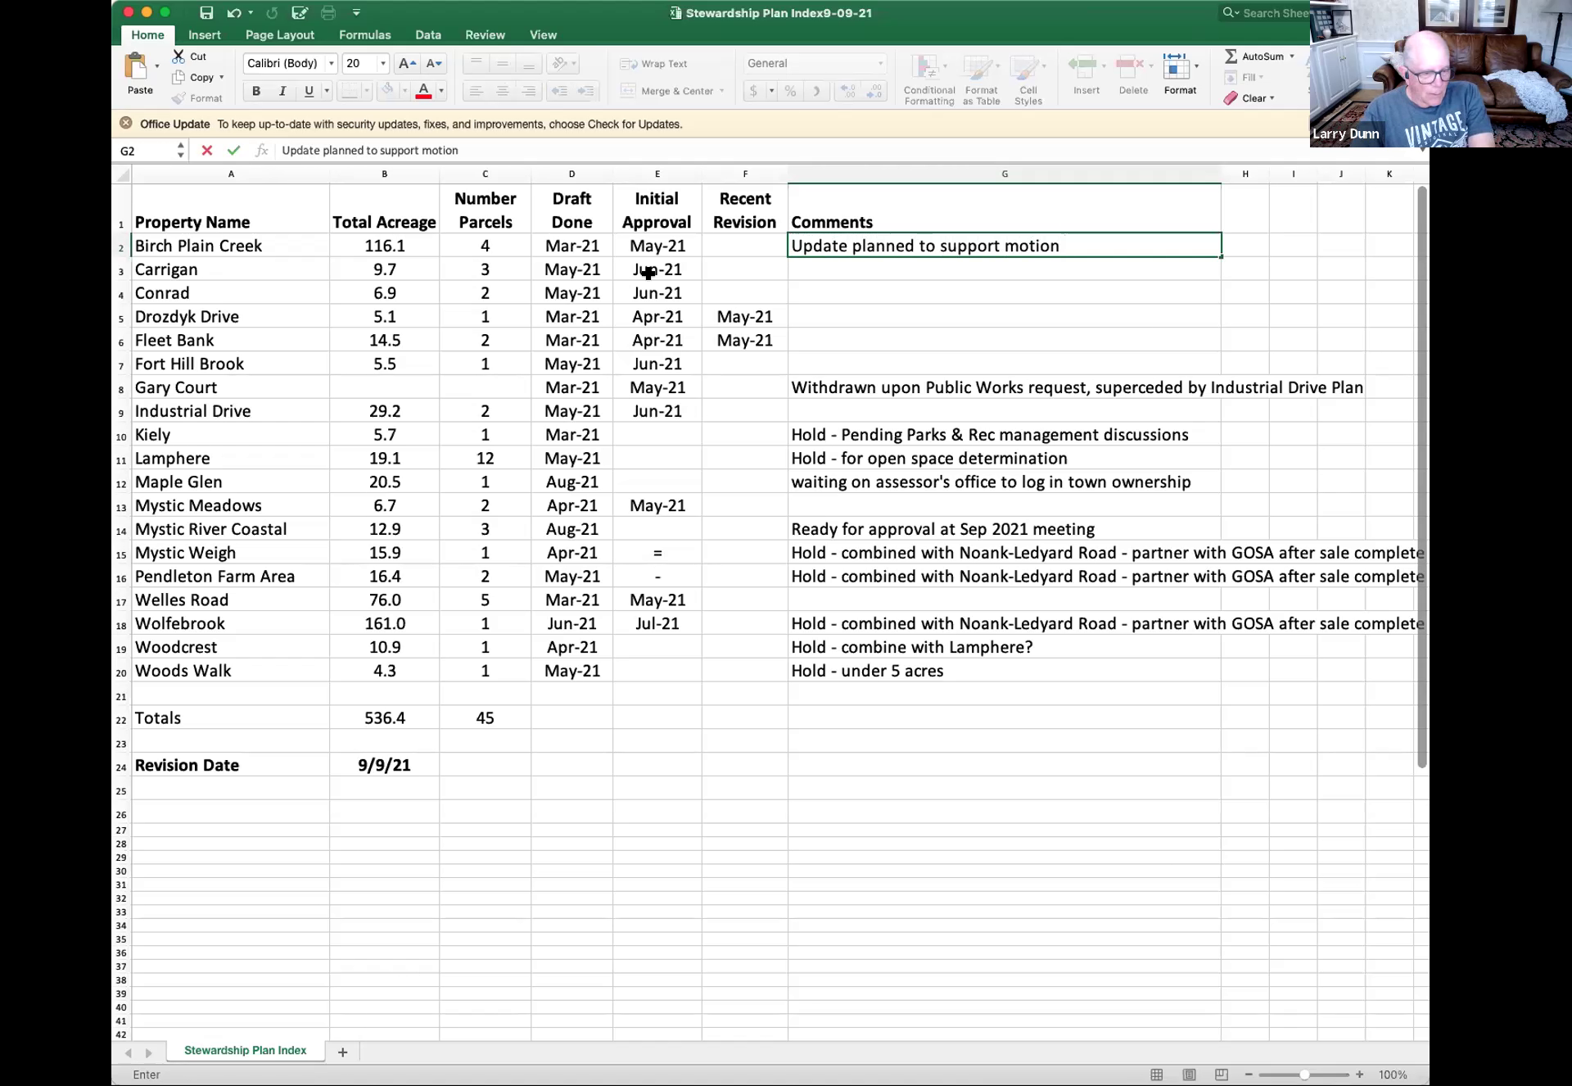
{"action": "type", "text": " 9/"}
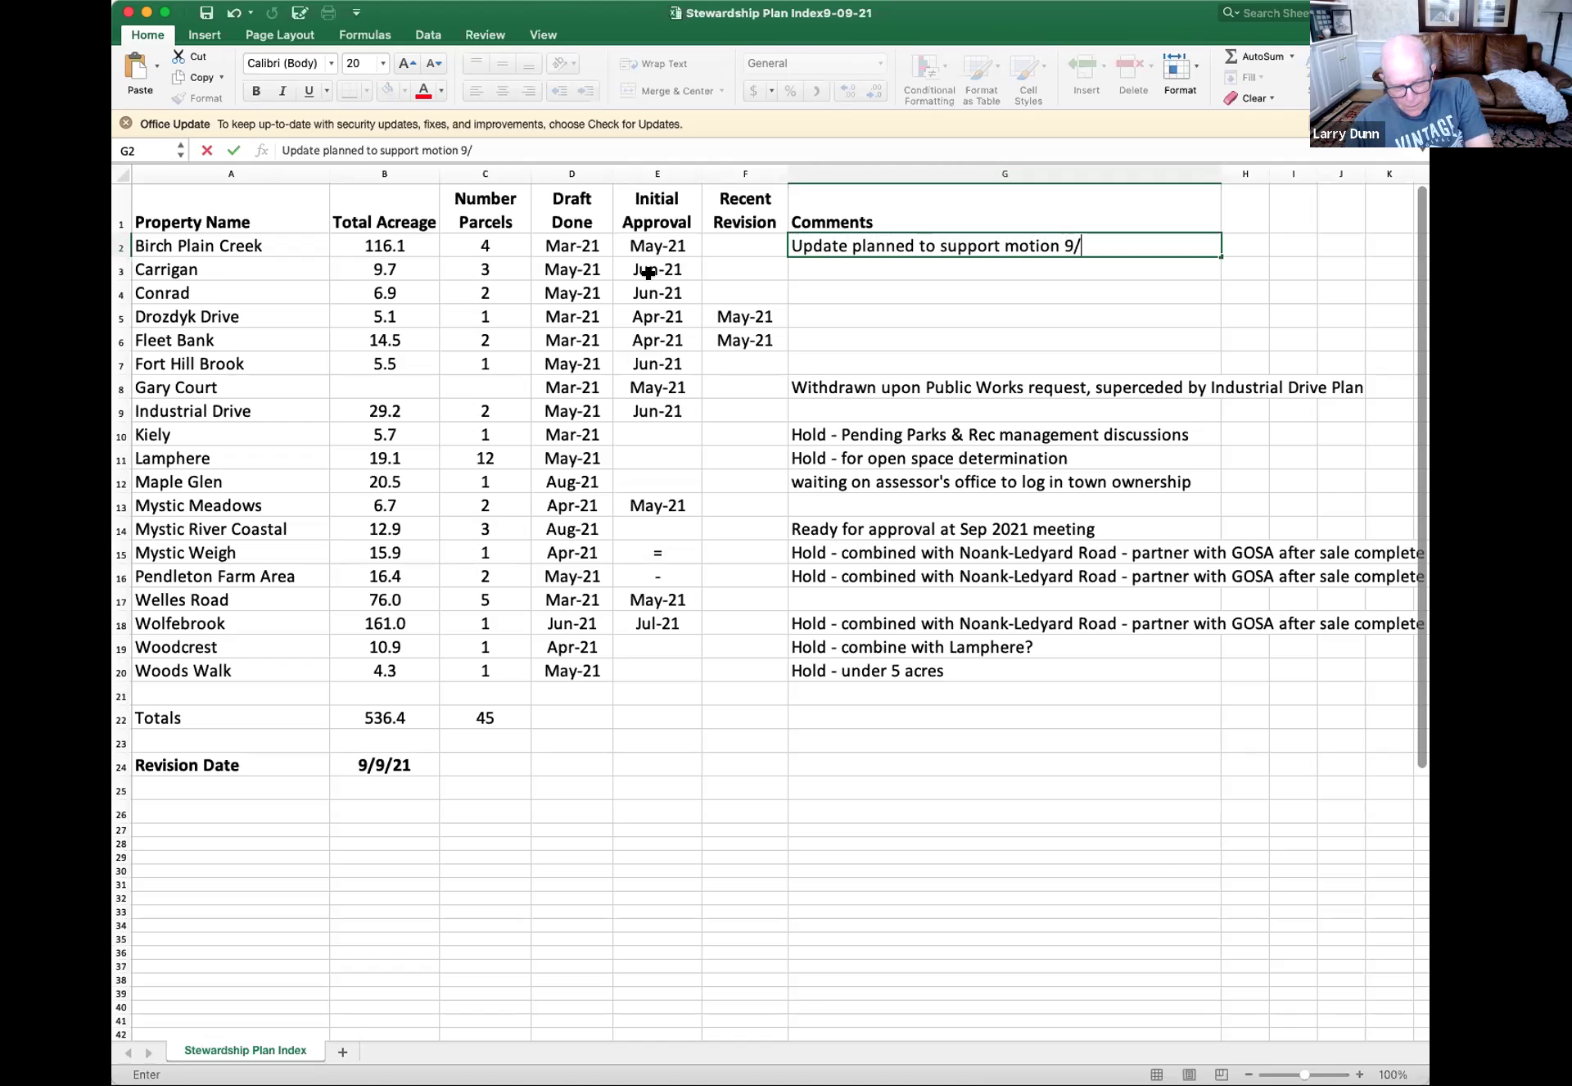
{"action": "type", "text": "13"}
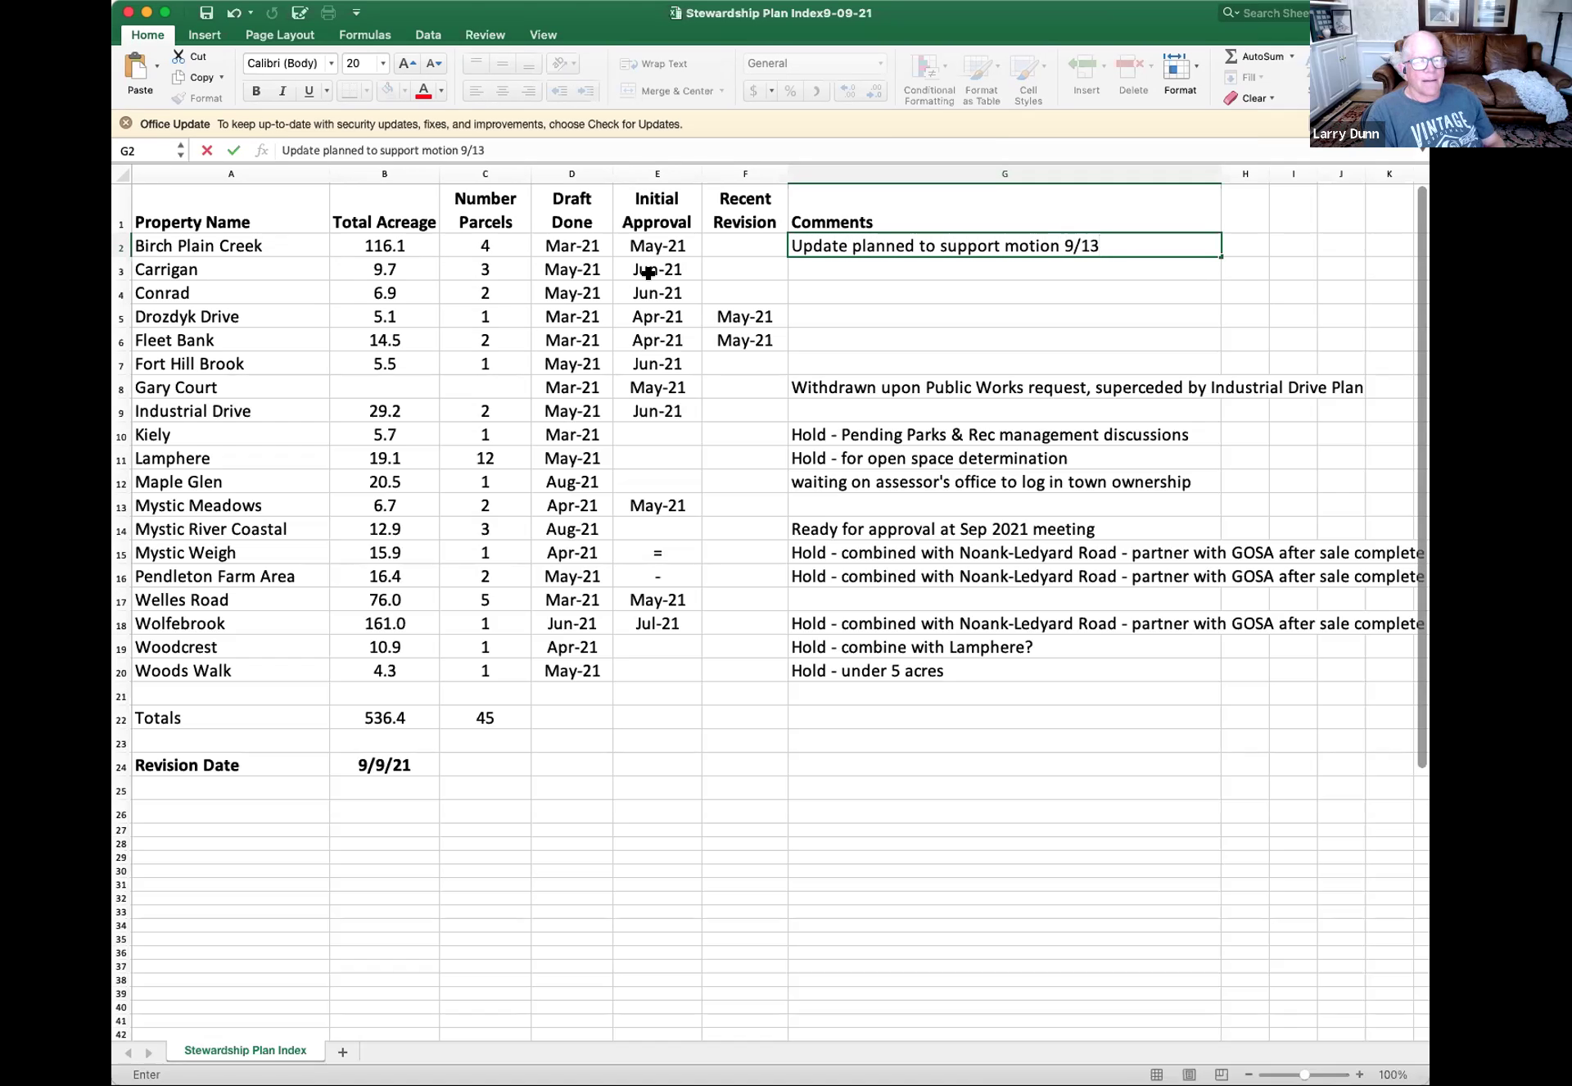
{"action": "type", "text": "pending t"}
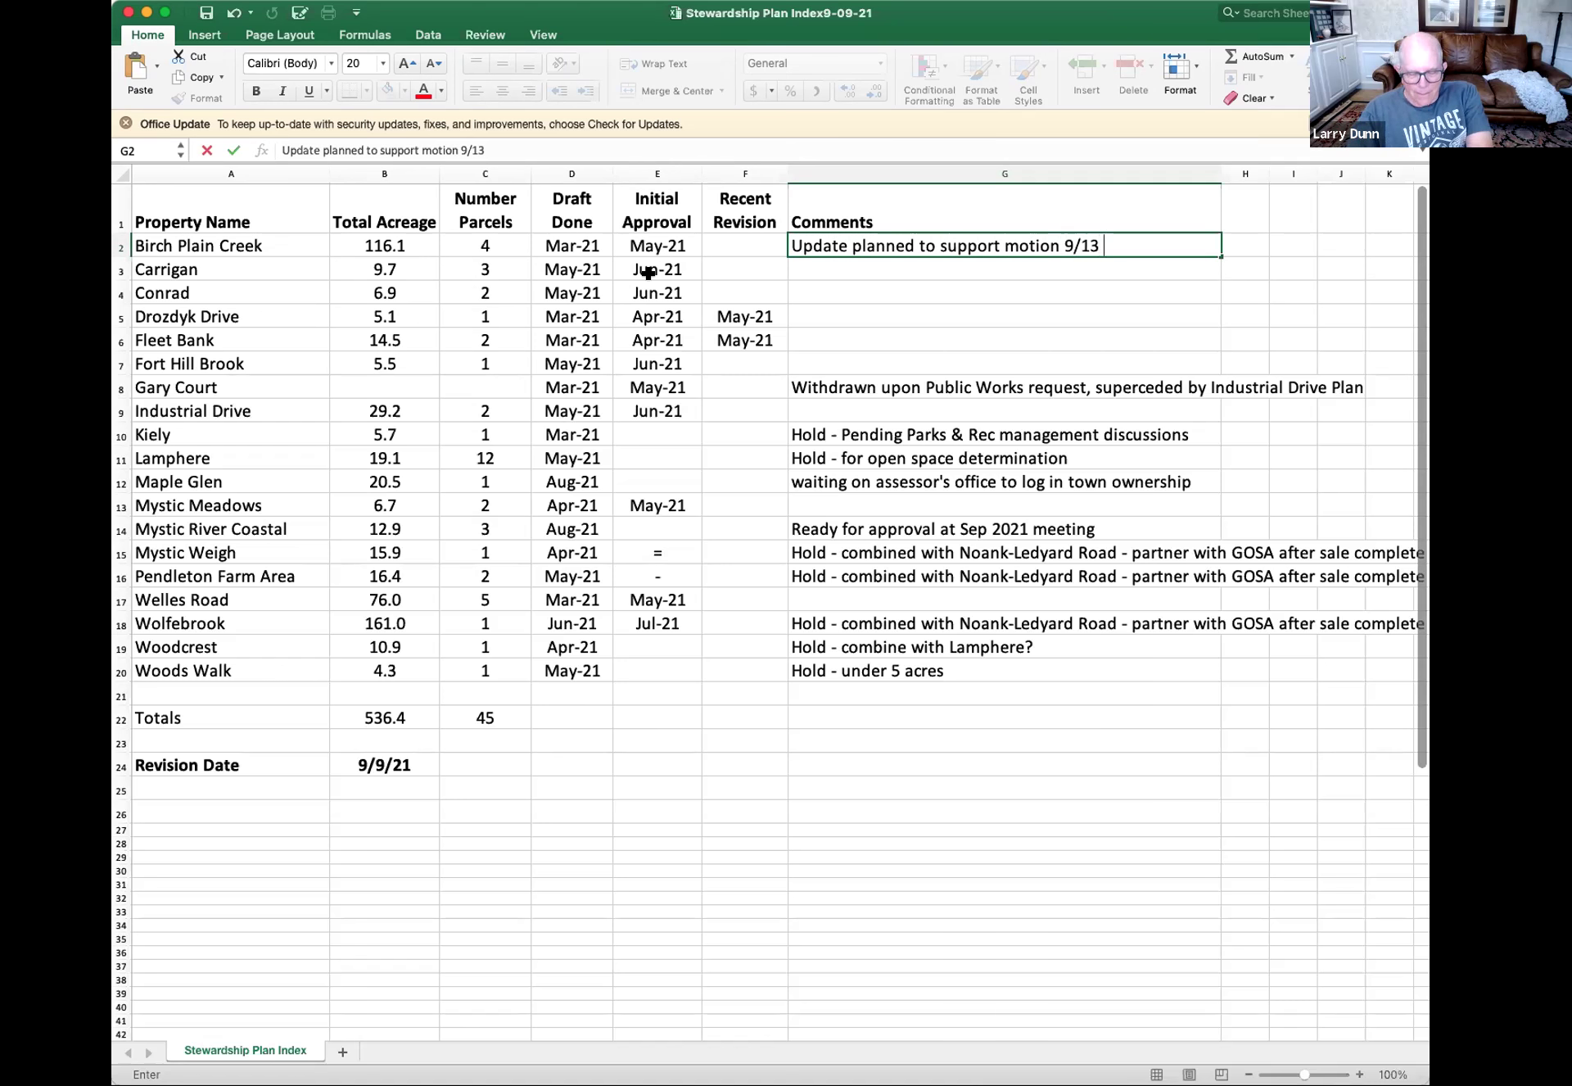
{"action": "type", "text": "ow"}
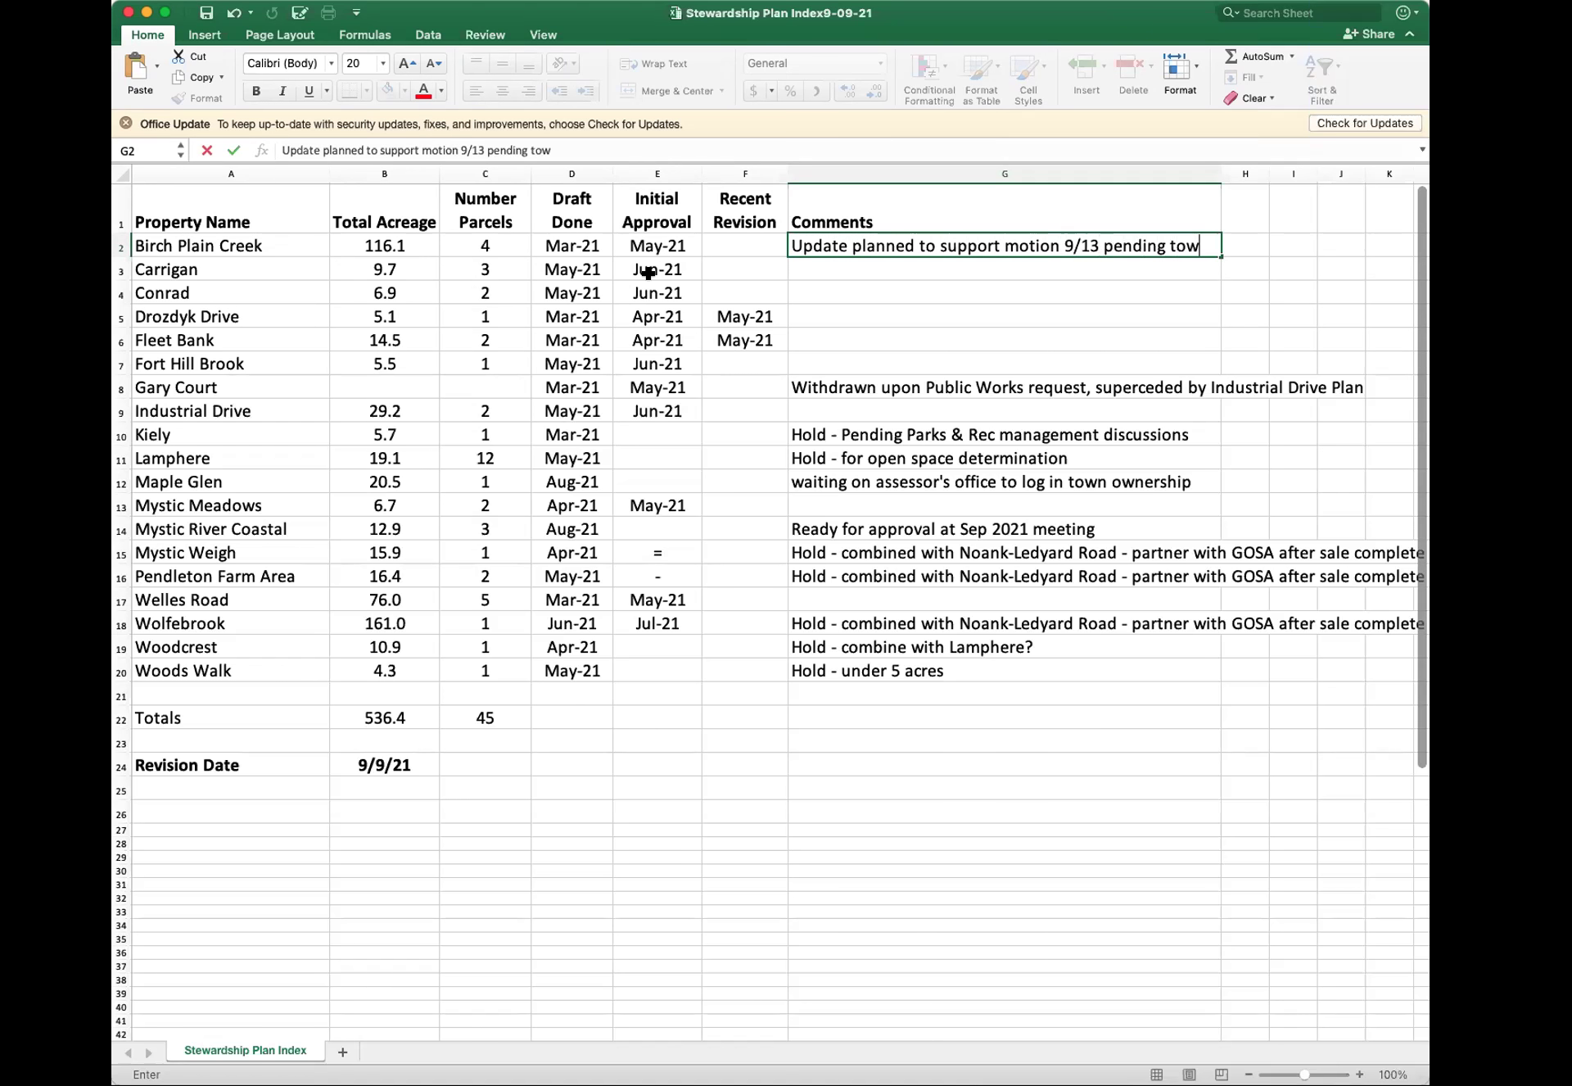
{"action": "type", "text": "n approval"}
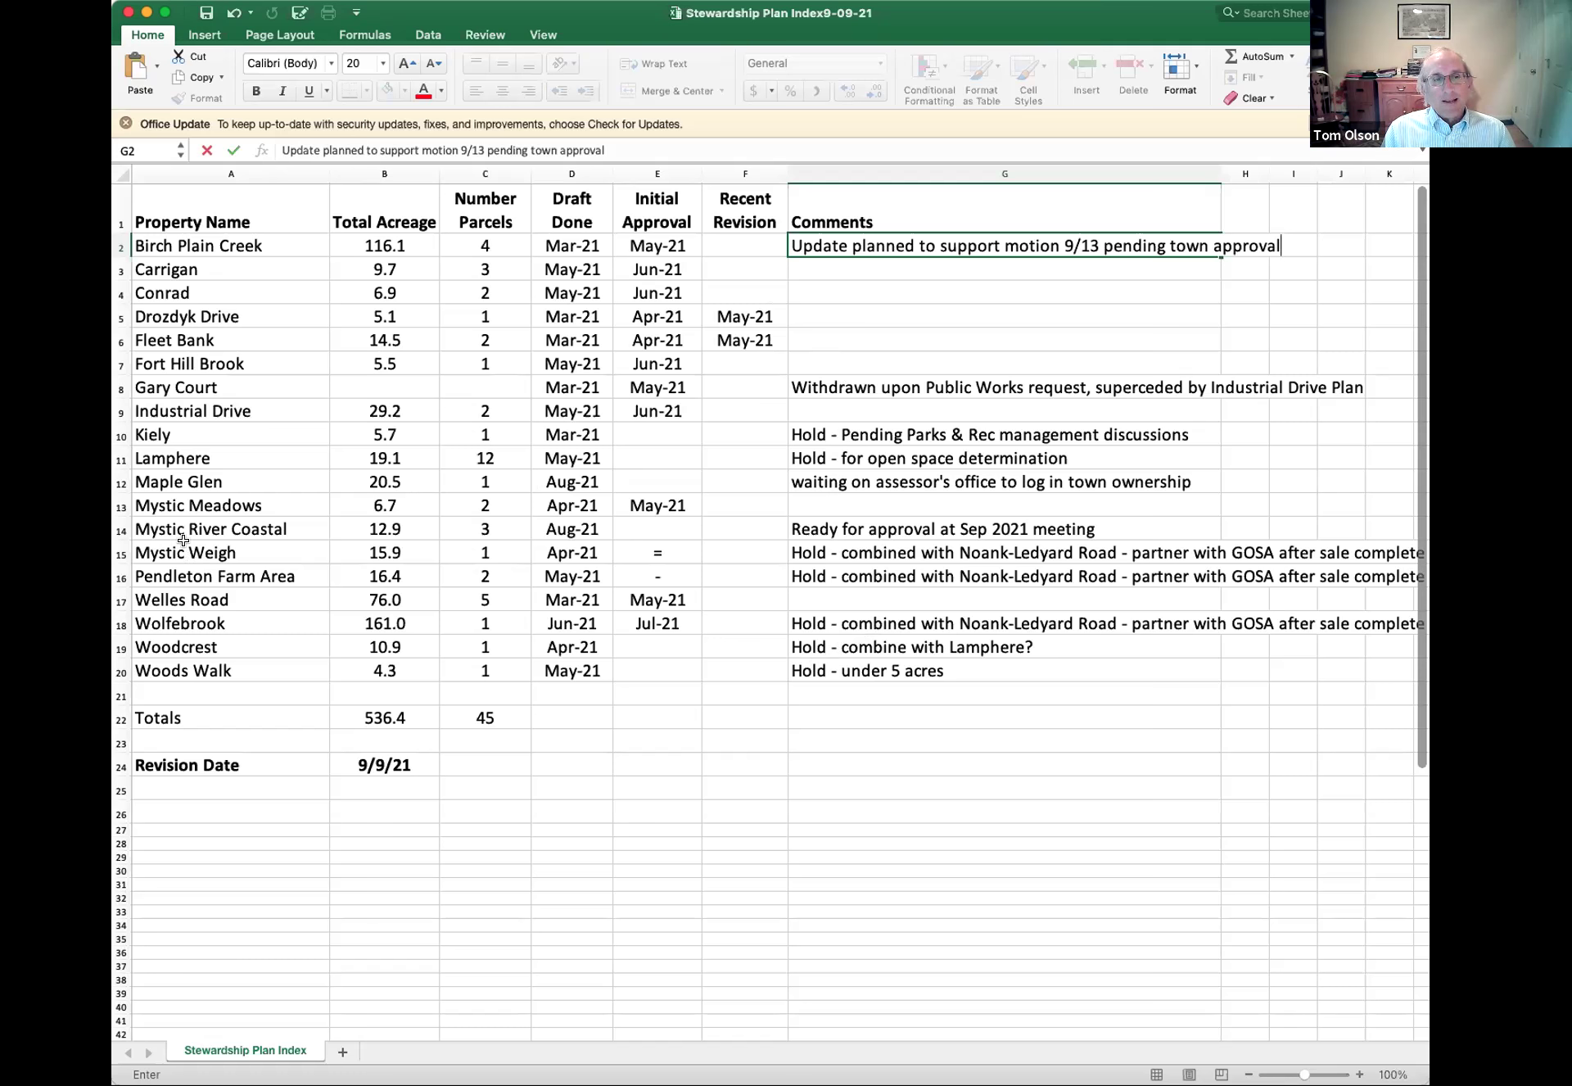
Step: Highlight the entire Mystic River Coastal row in the plan index to review its entry
{"action": "left_click", "coordinate": [123, 528]}
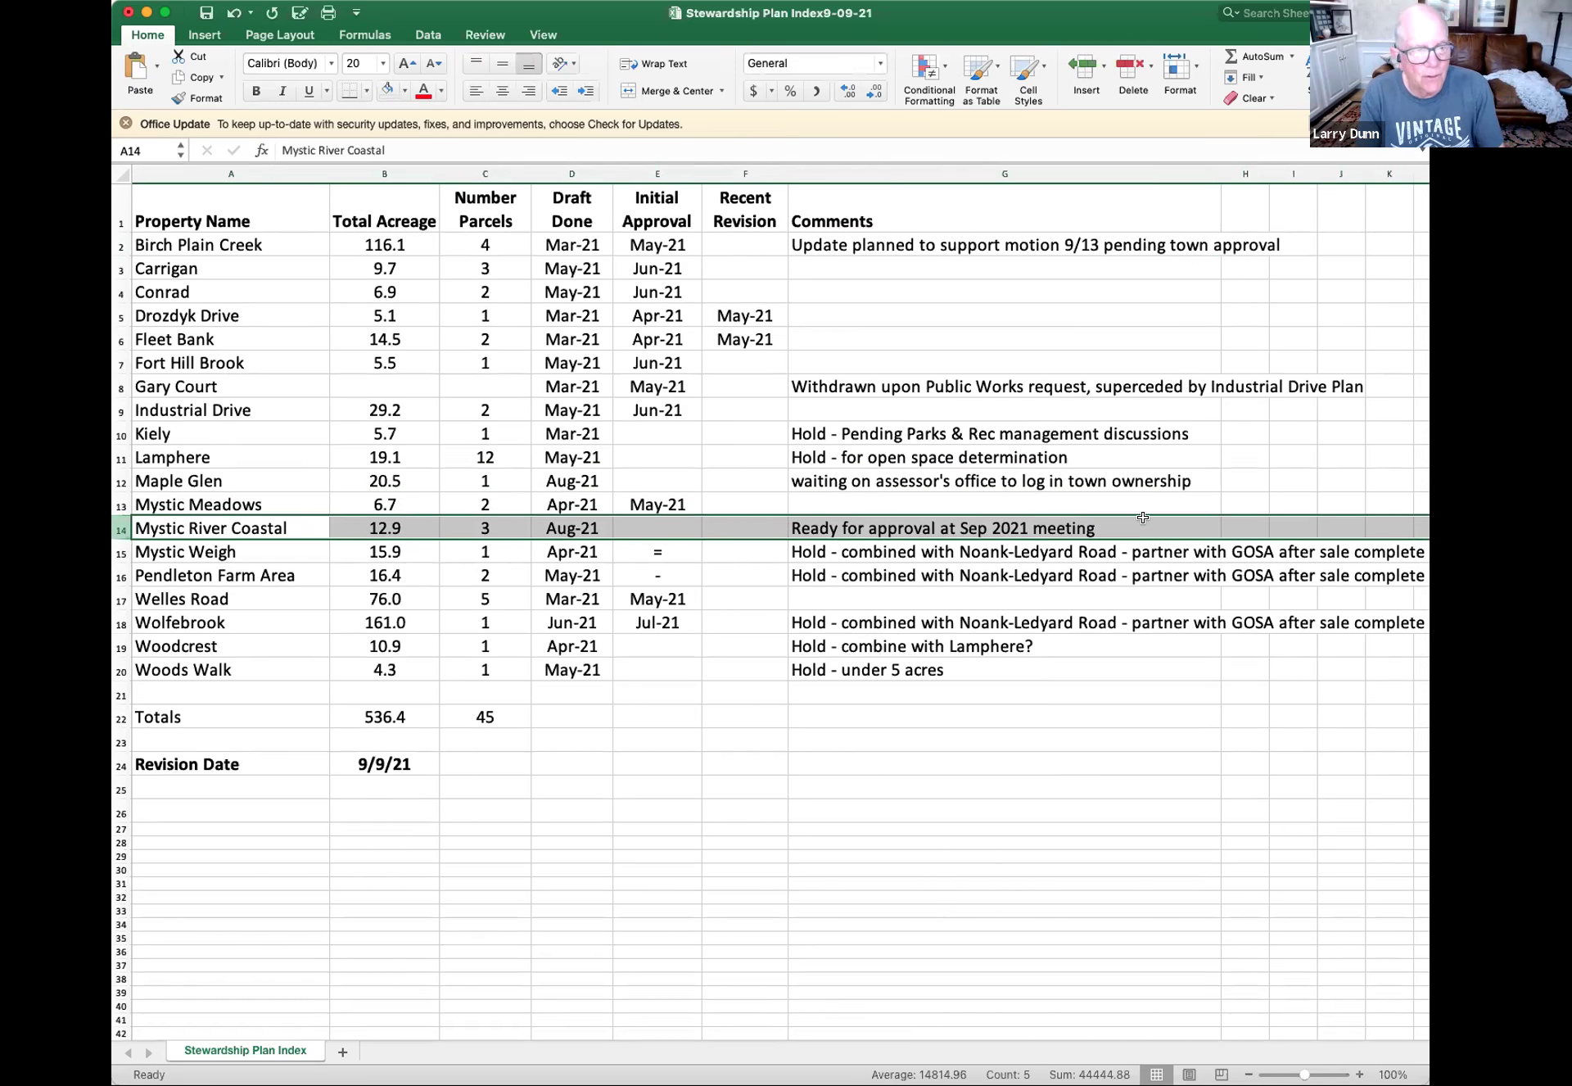
{"action": "scroll", "coordinate": [917, 573], "scroll_direction": "down", "scroll_amount": 1}
{"action": "scroll", "coordinate": [631, 597], "scroll_direction": "left", "scroll_amount": 1}
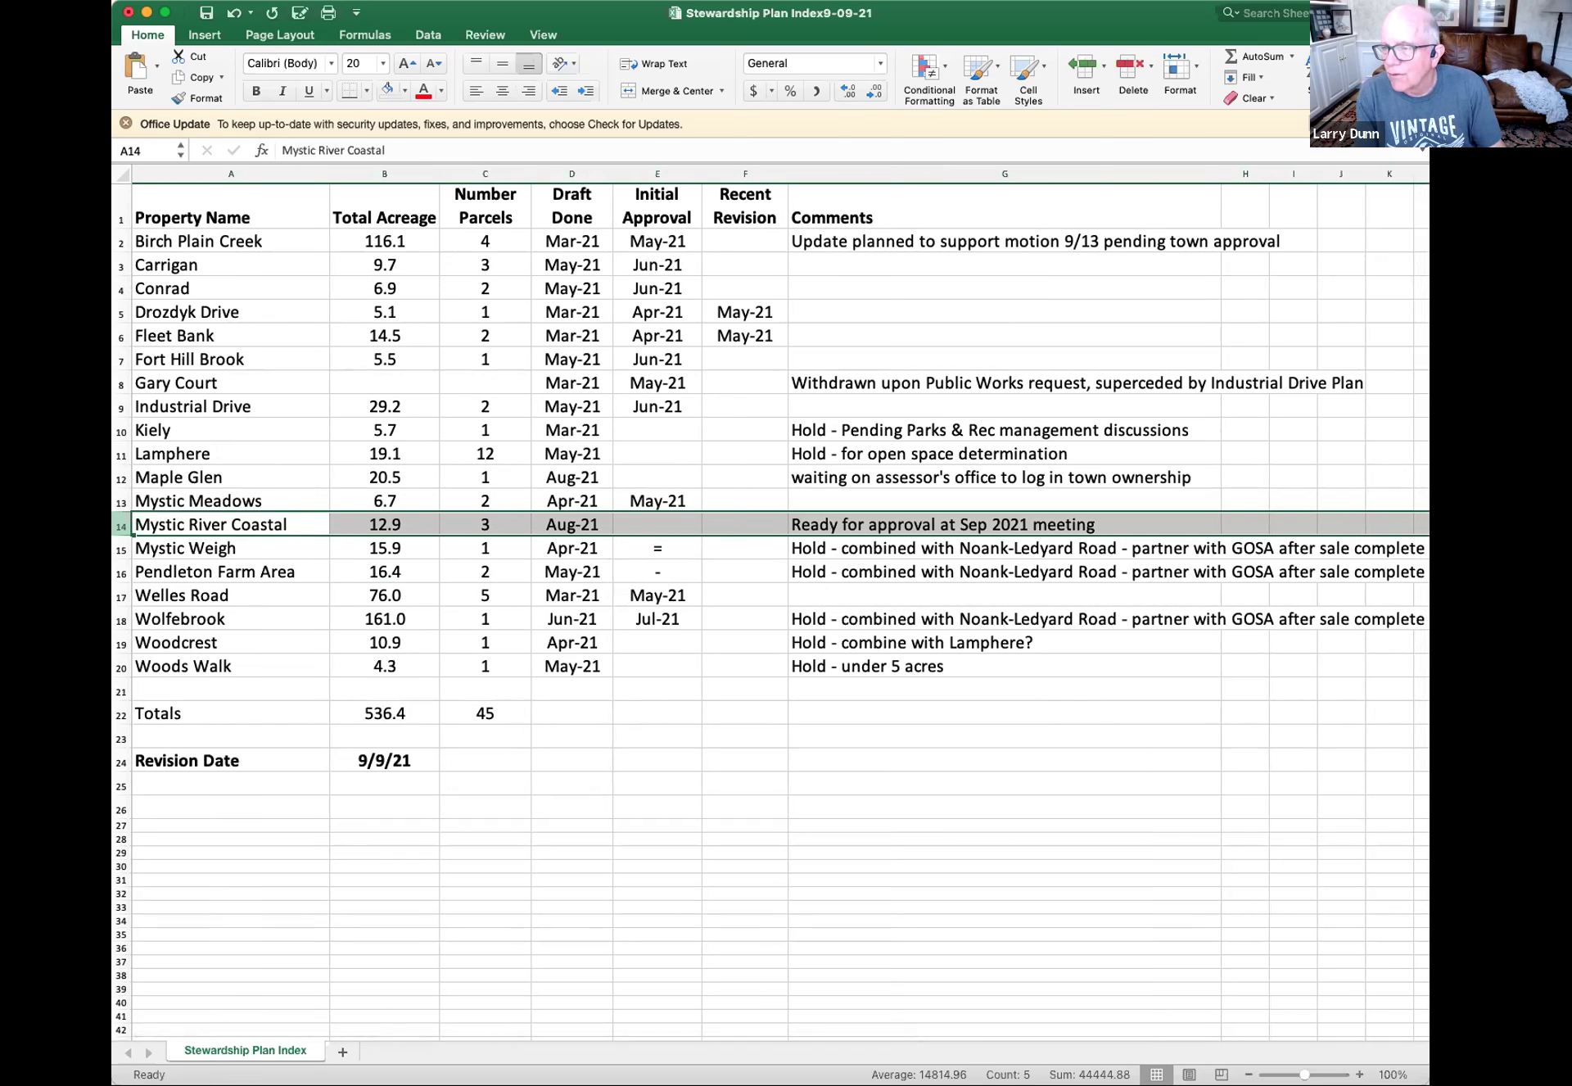
Step: Switch to the 9-13-21 Agenda Packet PDF in Acrobat and go to the Mystic River Coastal Open Spaces cover on page 19
{"action": "key", "text": "super+Tab"}
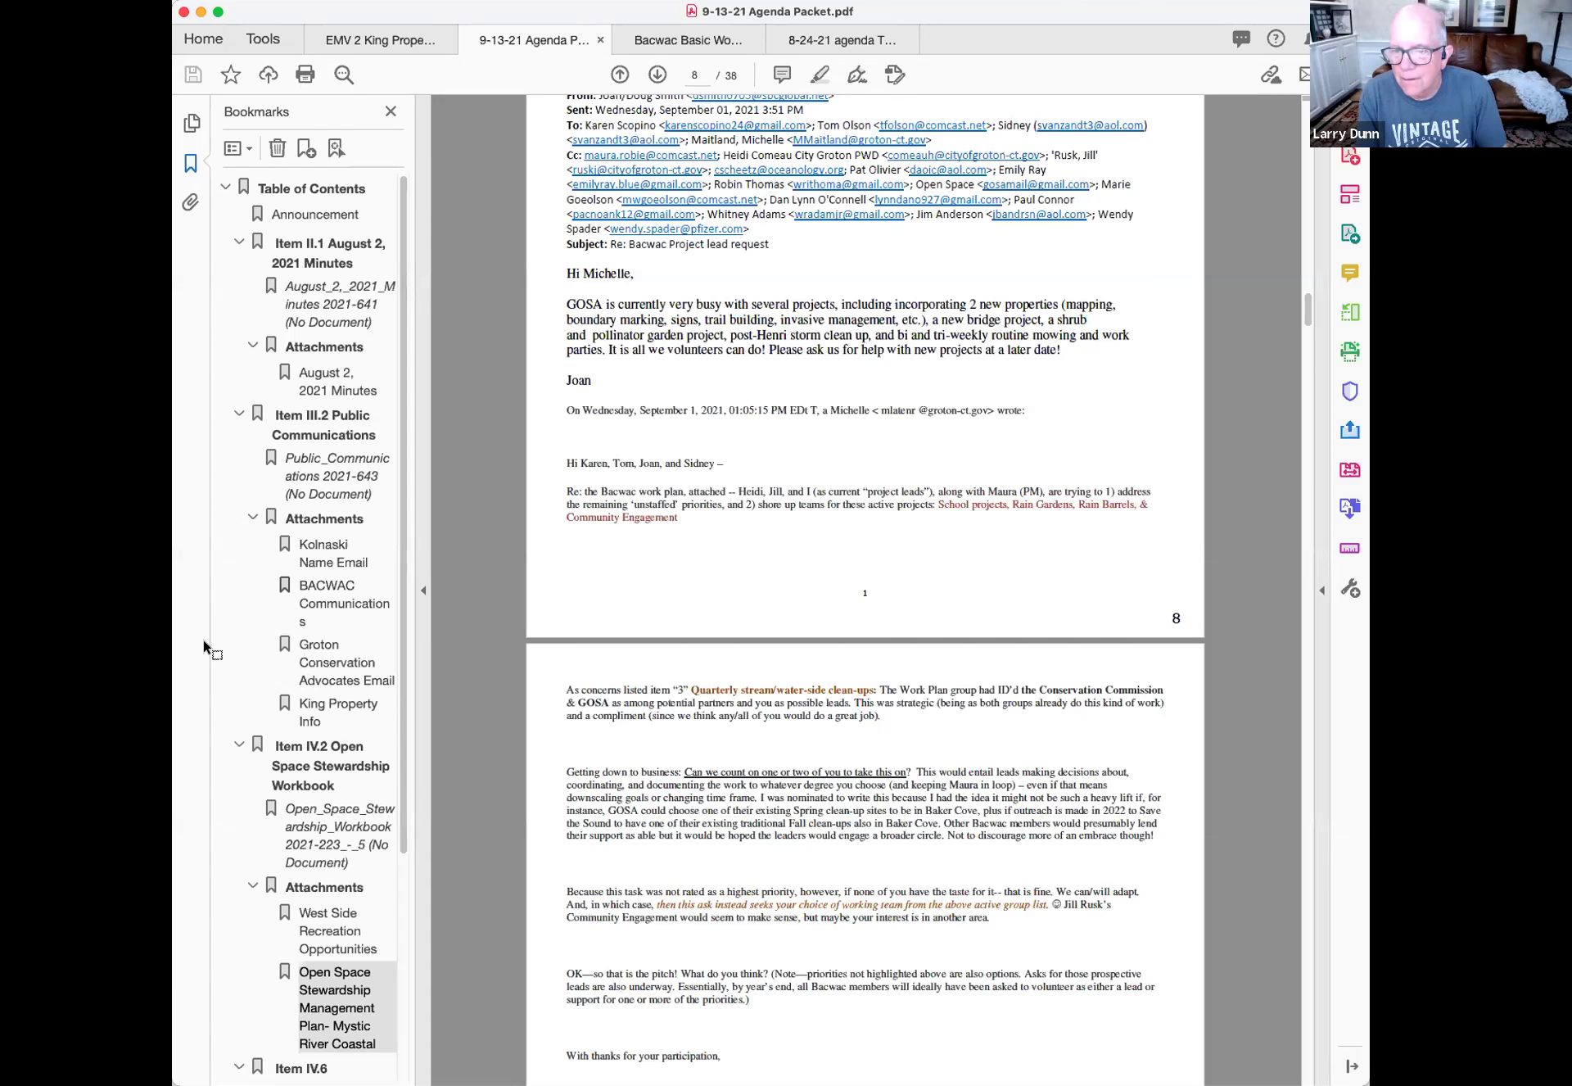
{"action": "scroll", "coordinate": [740, 668], "scroll_direction": "down", "scroll_amount": 5}
{"action": "scroll", "coordinate": [741, 673], "scroll_direction": "up", "scroll_amount": 4}
{"action": "scroll", "coordinate": [741, 671], "scroll_direction": "down", "scroll_amount": 15}
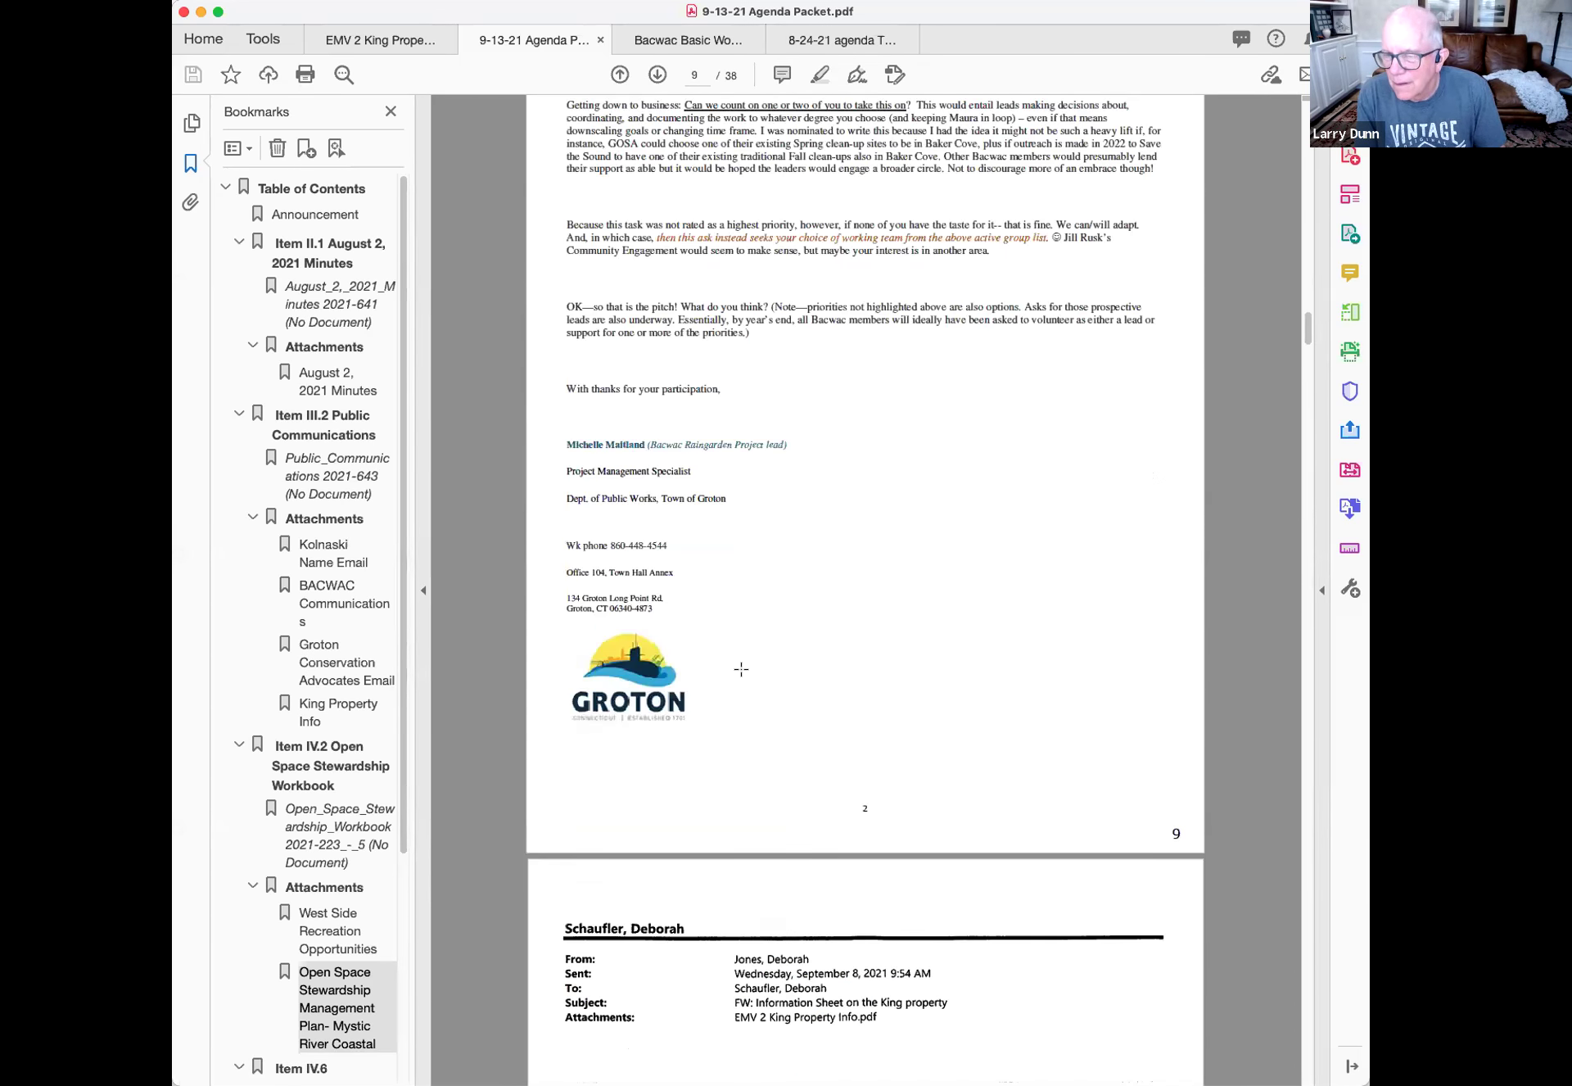
{"action": "scroll", "coordinate": [740, 669], "scroll_direction": "down", "scroll_amount": 20}
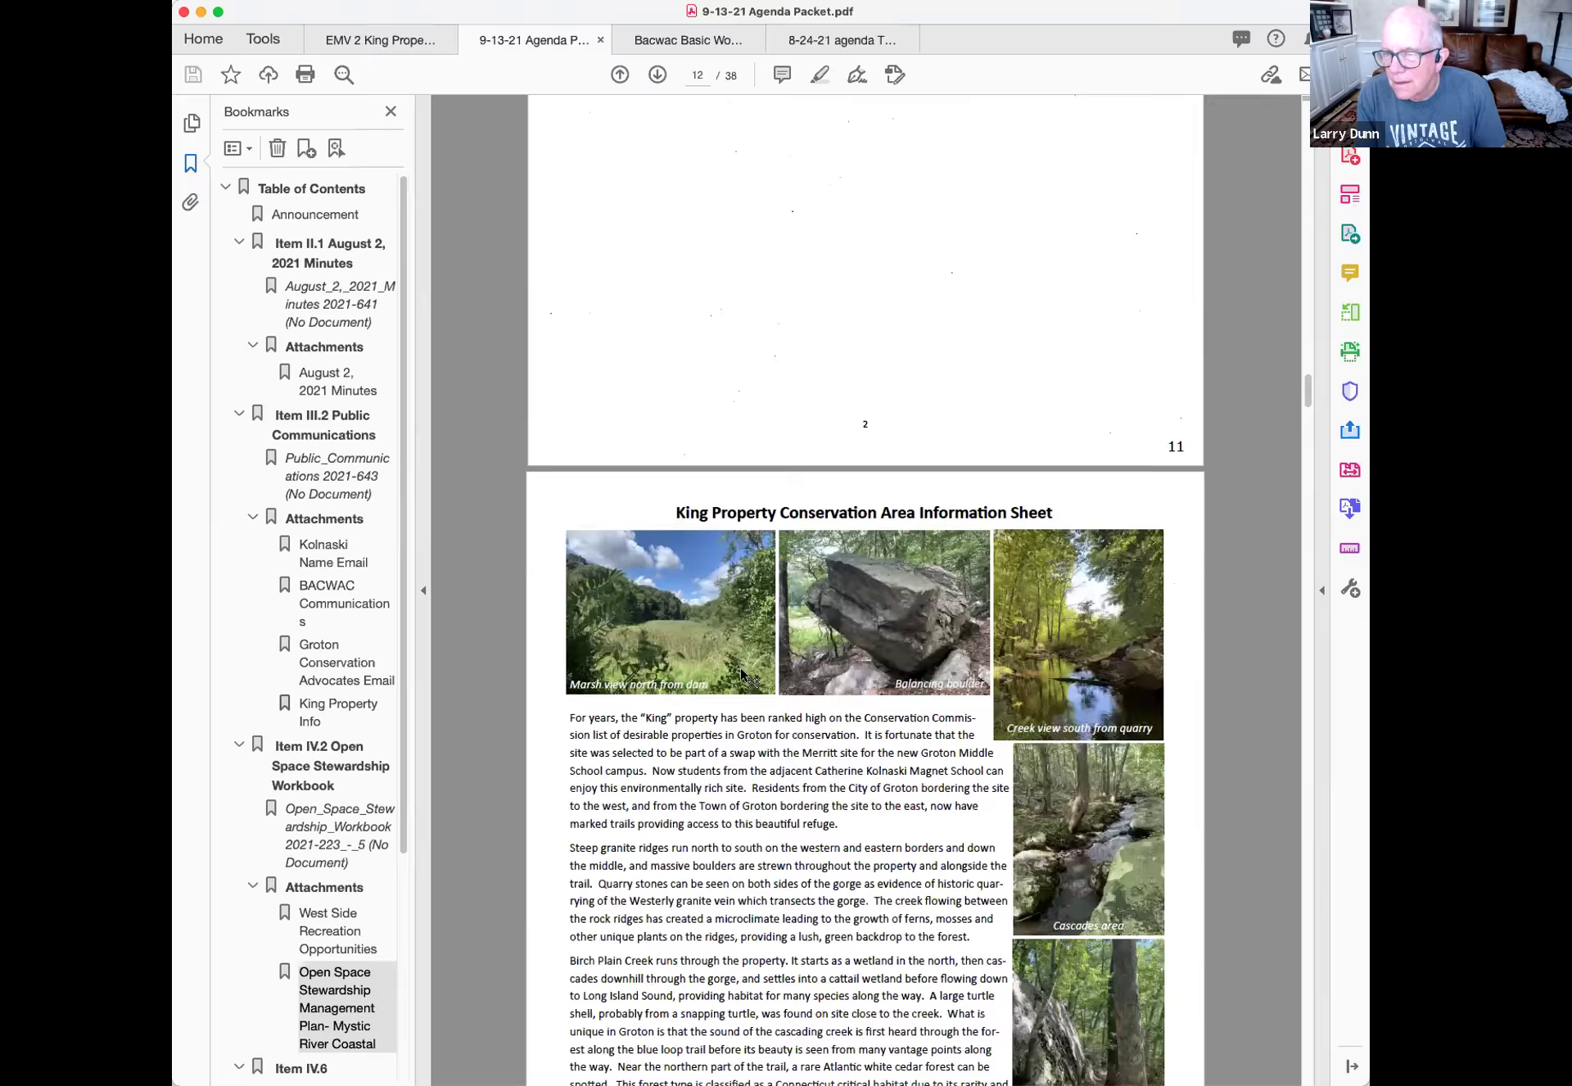
{"action": "scroll", "coordinate": [741, 673], "scroll_direction": "up", "scroll_amount": 5}
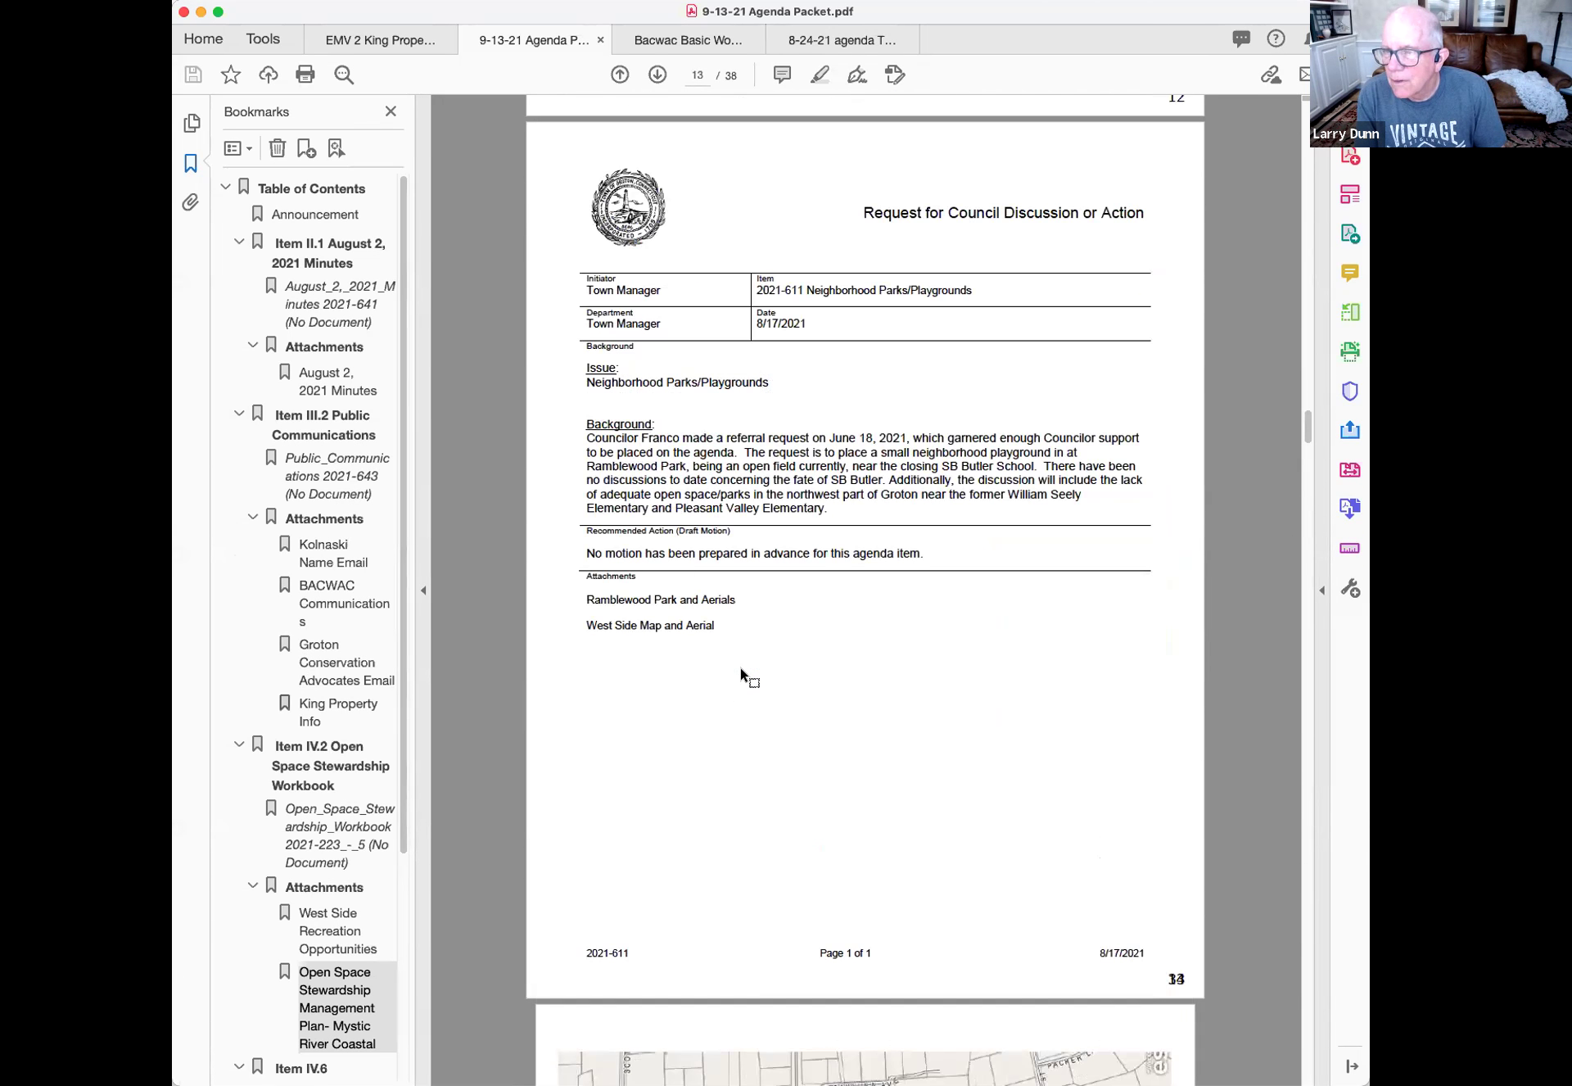
{"action": "scroll", "coordinate": [741, 673], "scroll_direction": "down", "scroll_amount": 20}
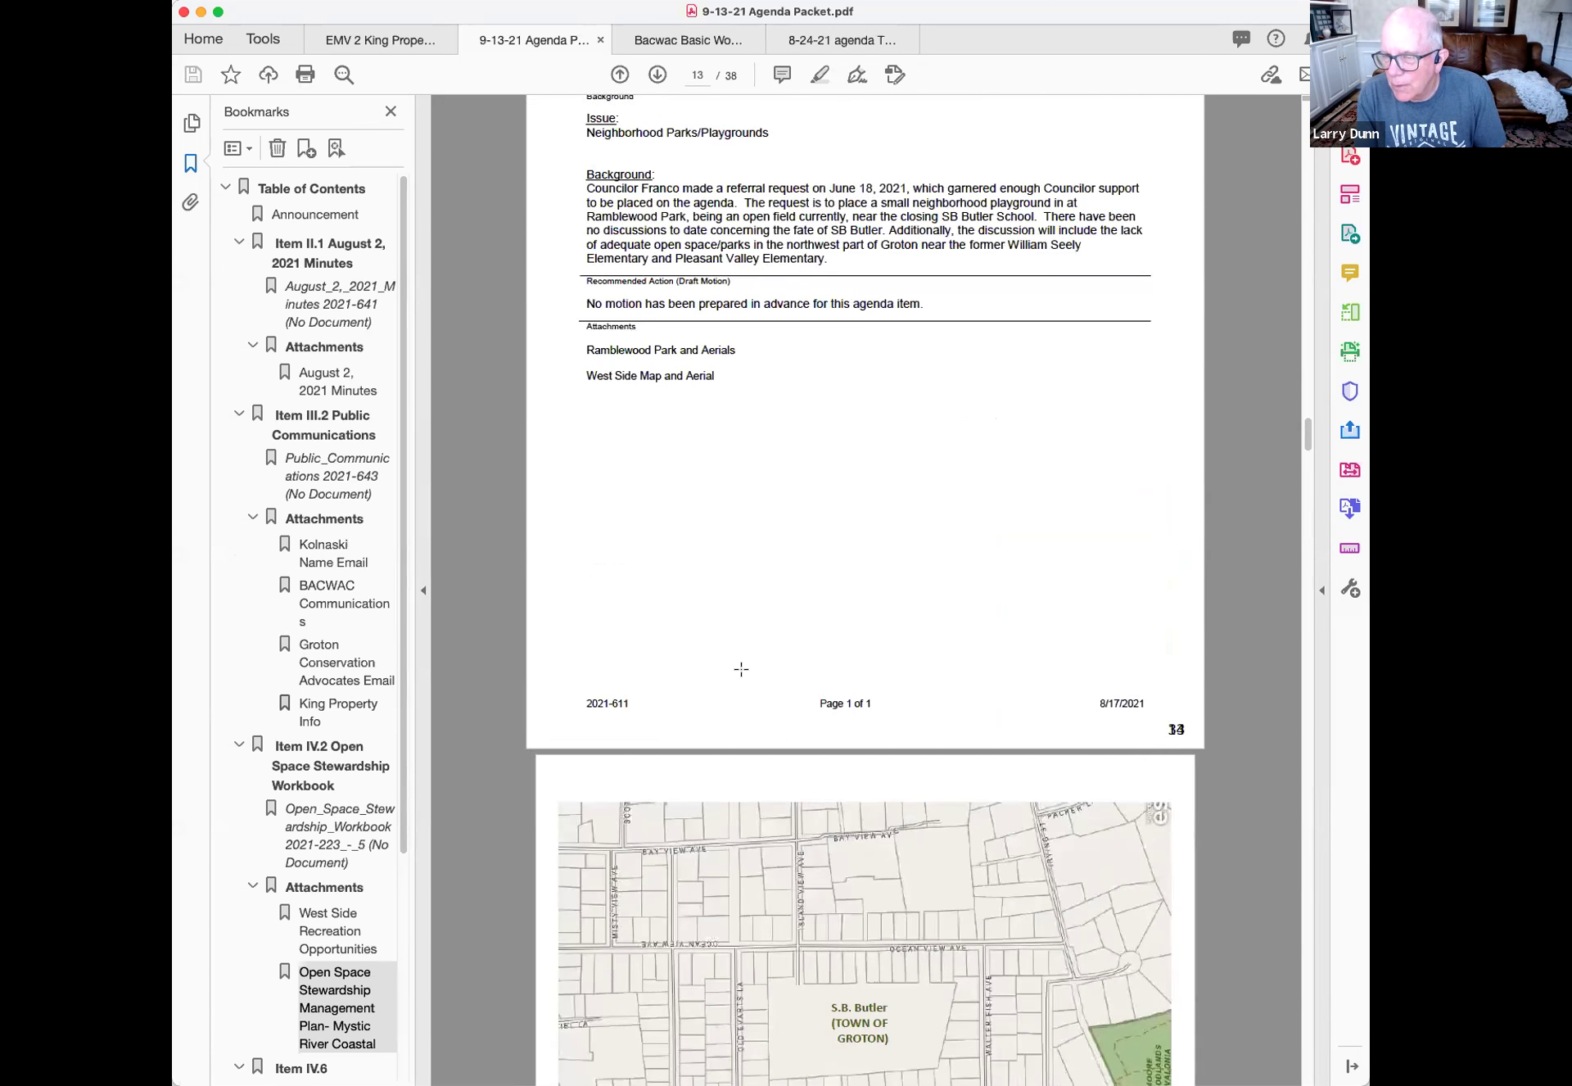
{"action": "scroll", "coordinate": [741, 670], "scroll_direction": "down", "scroll_amount": 20}
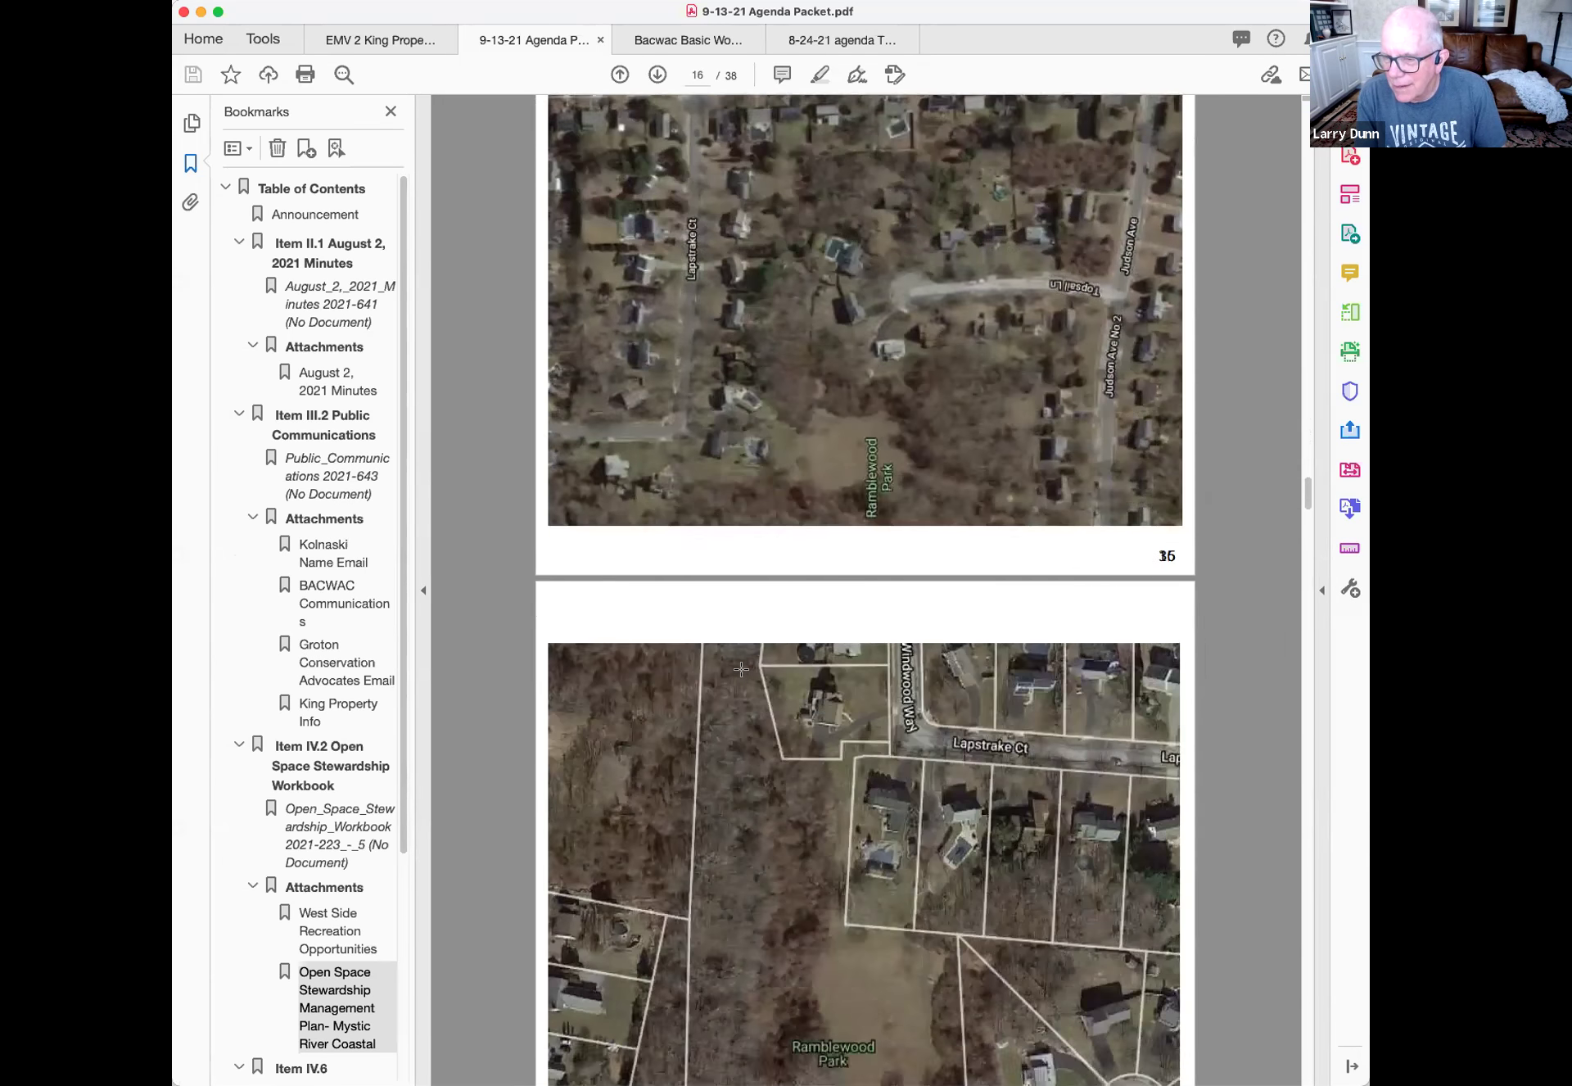
{"action": "scroll", "coordinate": [741, 670], "scroll_direction": "down", "scroll_amount": 20}
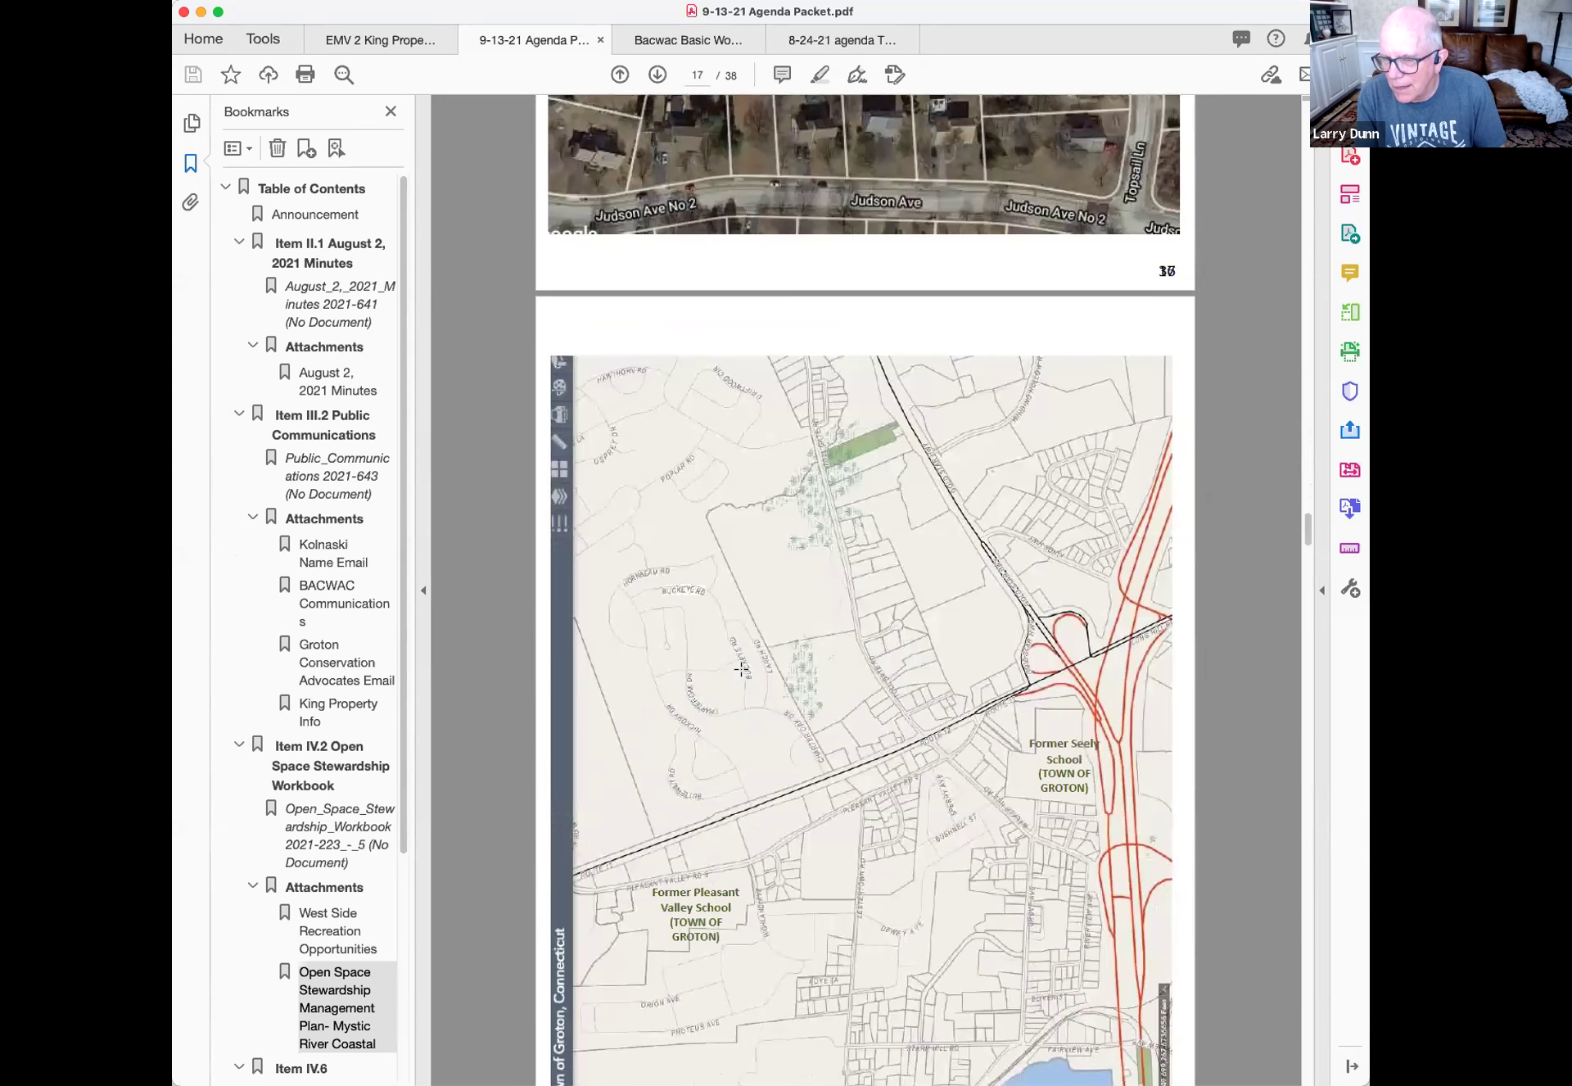
{"action": "scroll", "coordinate": [741, 673], "scroll_direction": "down", "scroll_amount": 10}
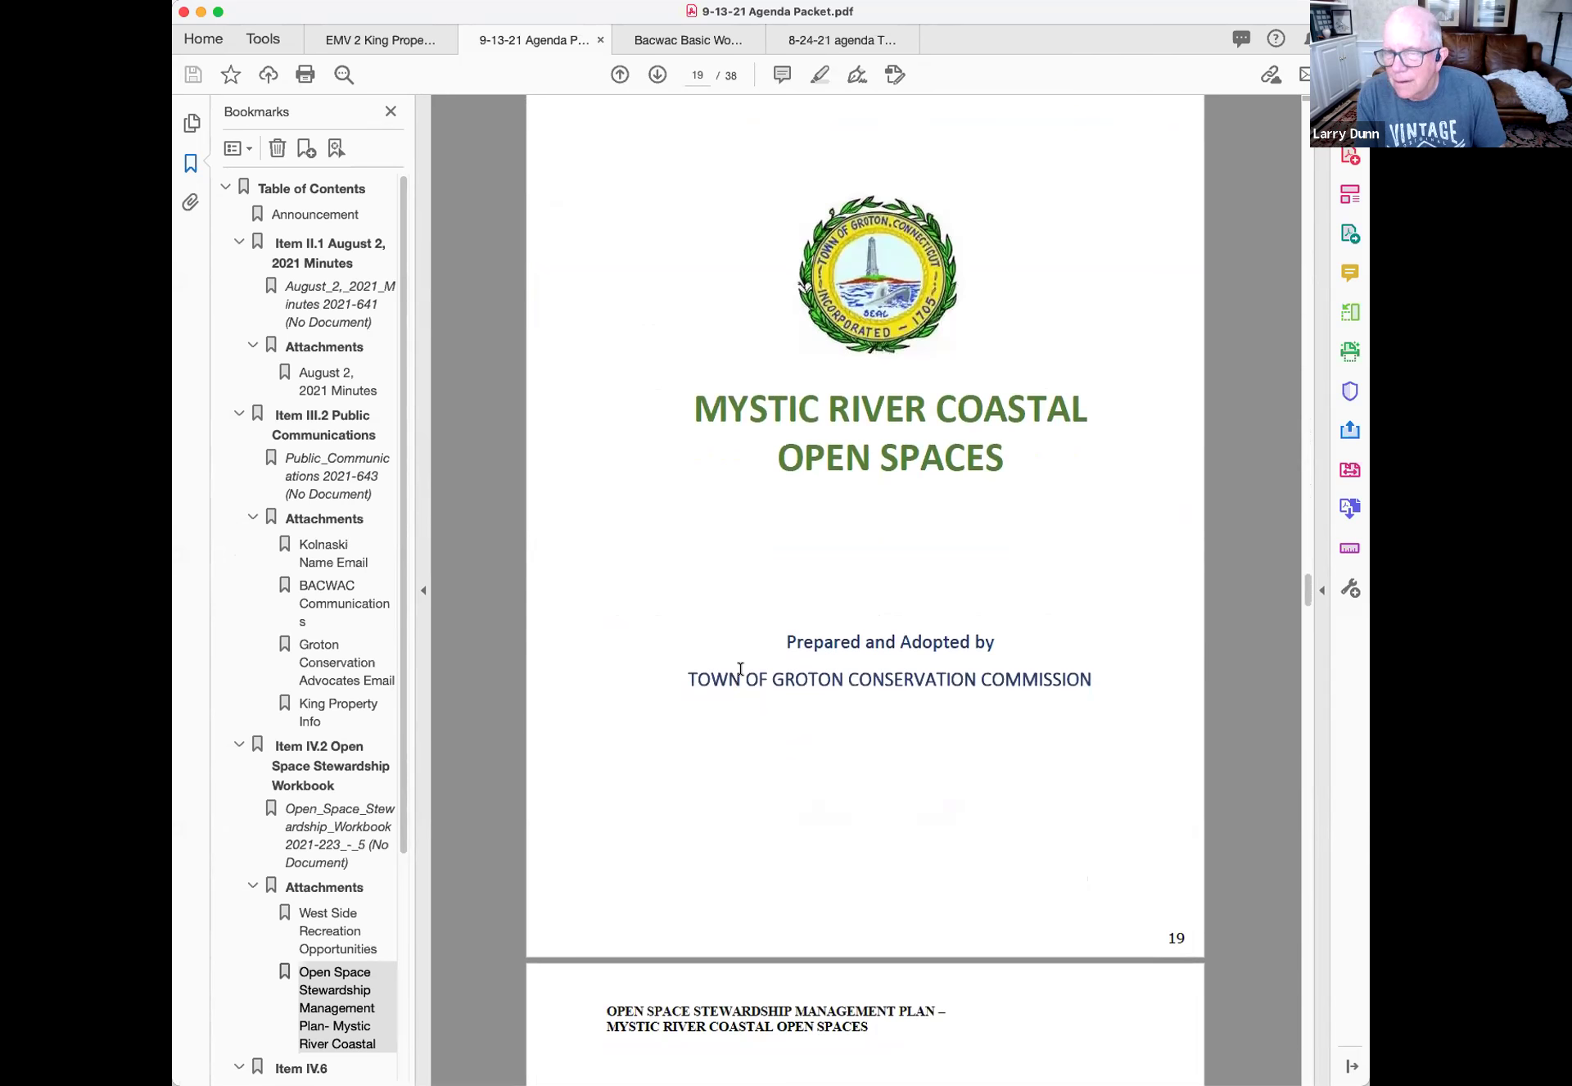
Step: Hide the bookmarks and view the Mystic River Coastal plan from its cover through the Introduction on page 21
{"action": "left_click", "coordinate": [393, 112]}
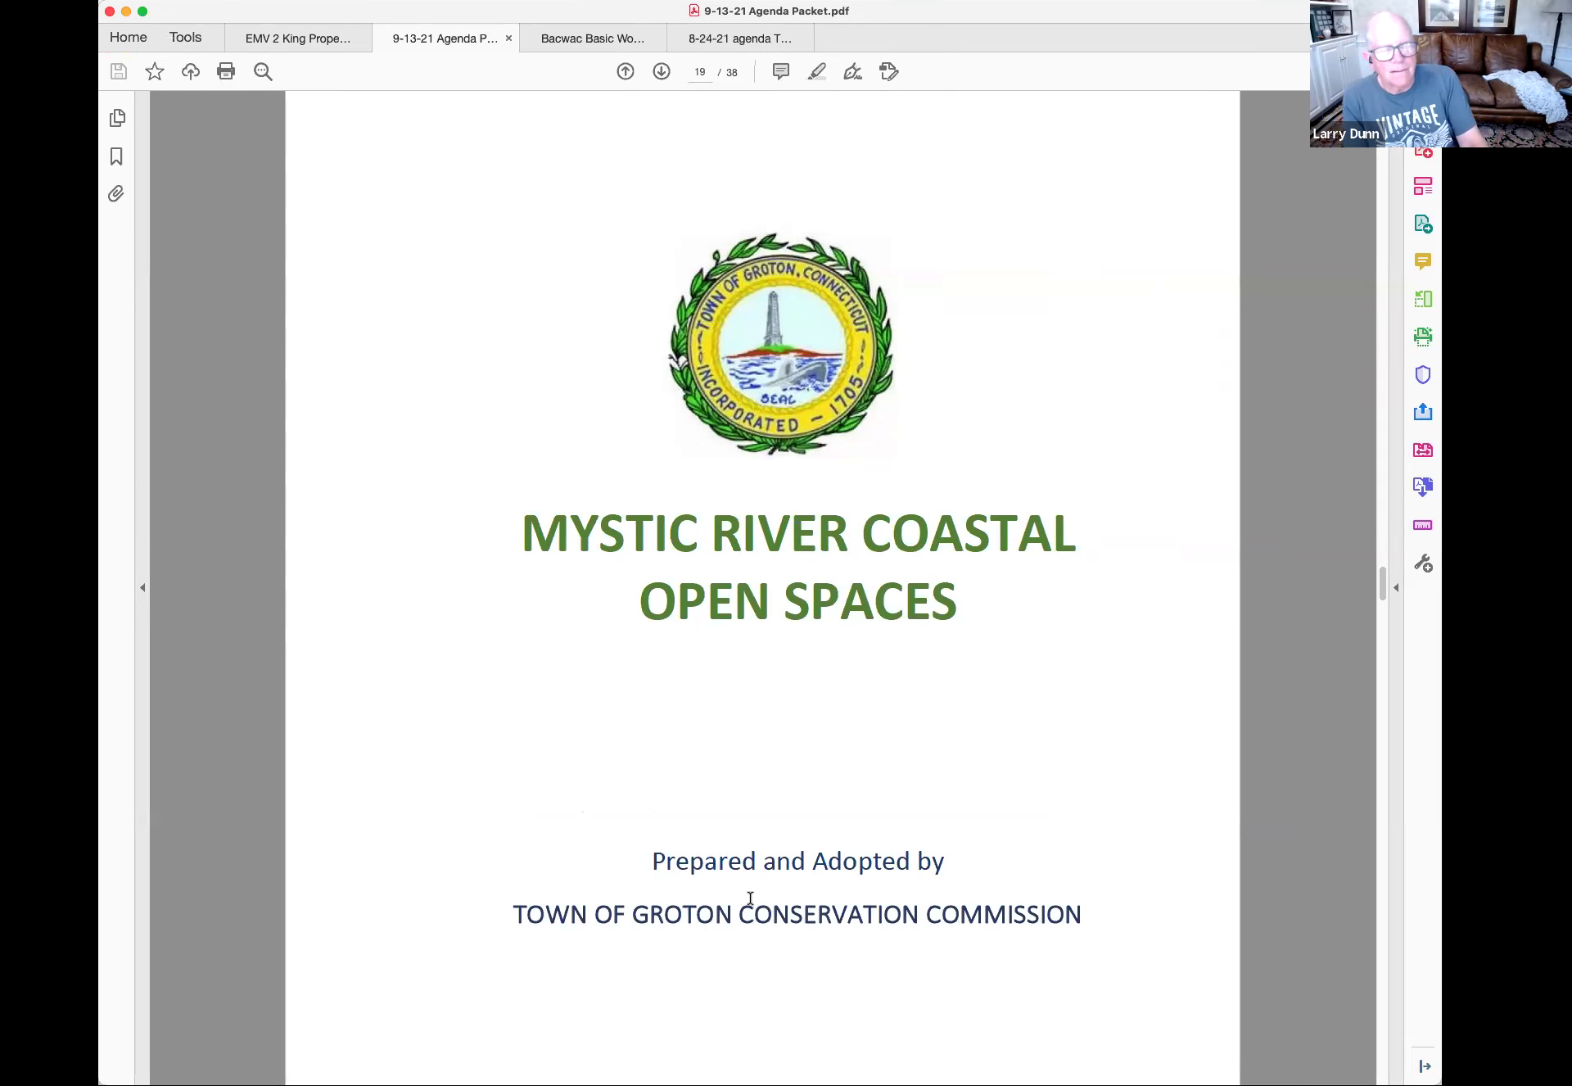
{"action": "scroll", "coordinate": [750, 898], "scroll_direction": "down", "scroll_amount": 15}
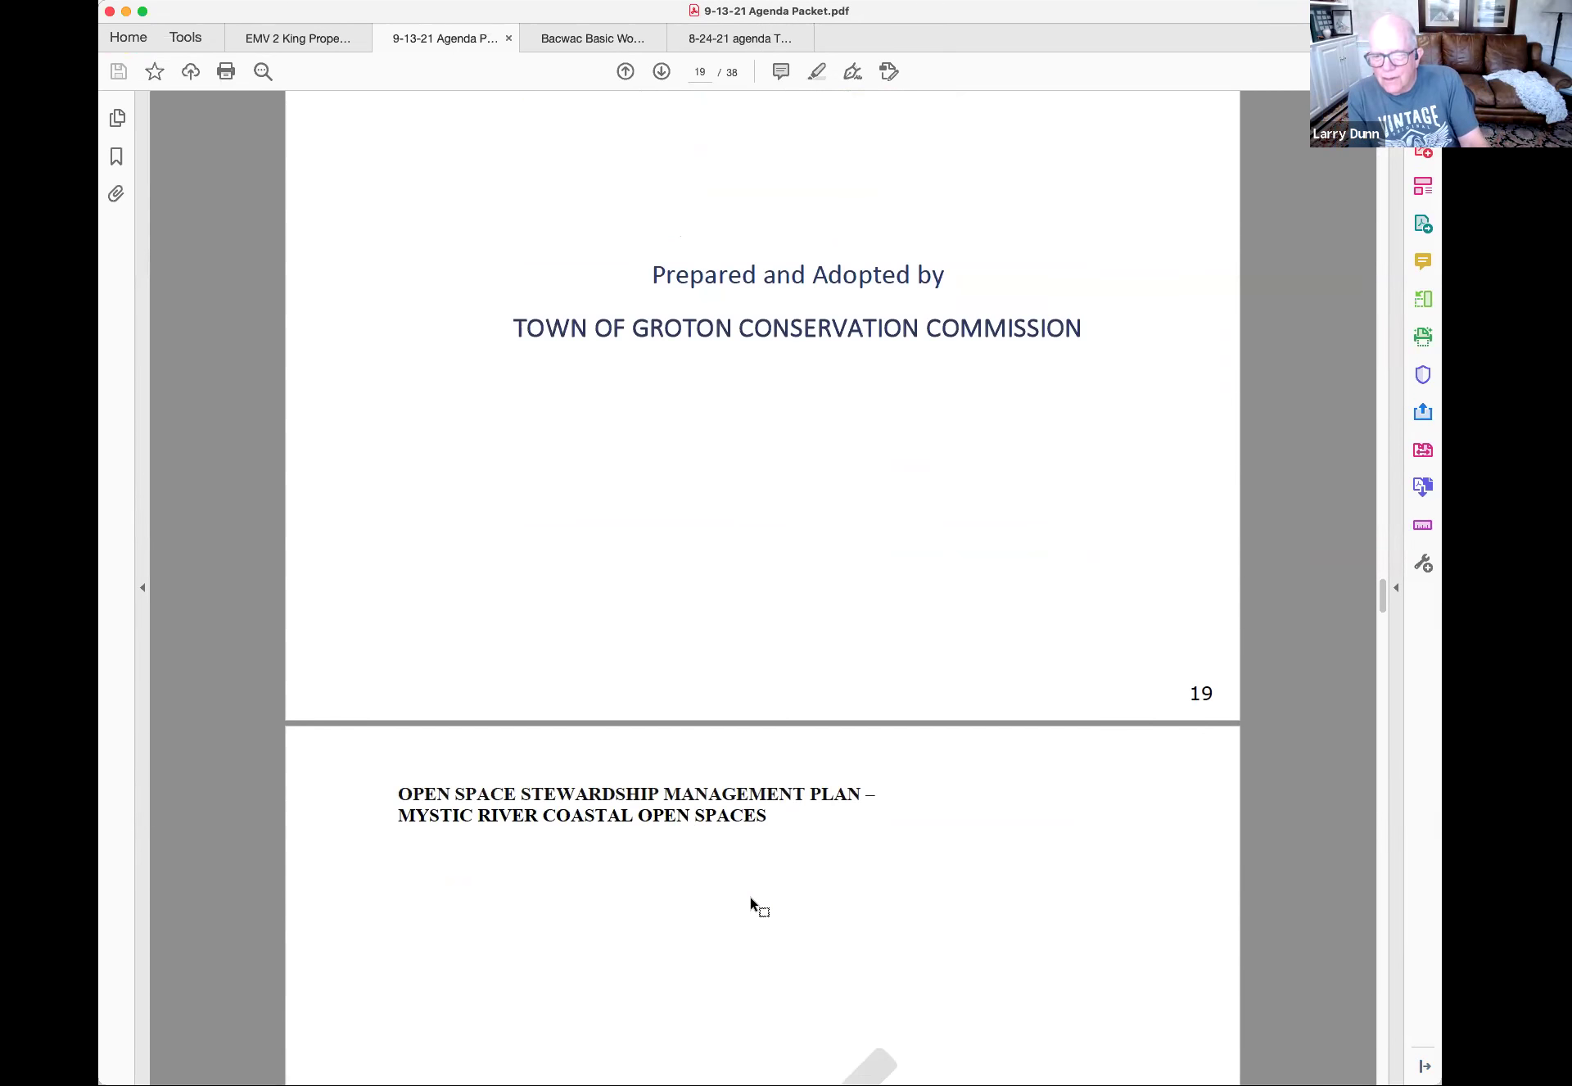
{"action": "scroll", "coordinate": [750, 899], "scroll_direction": "down", "scroll_amount": 5}
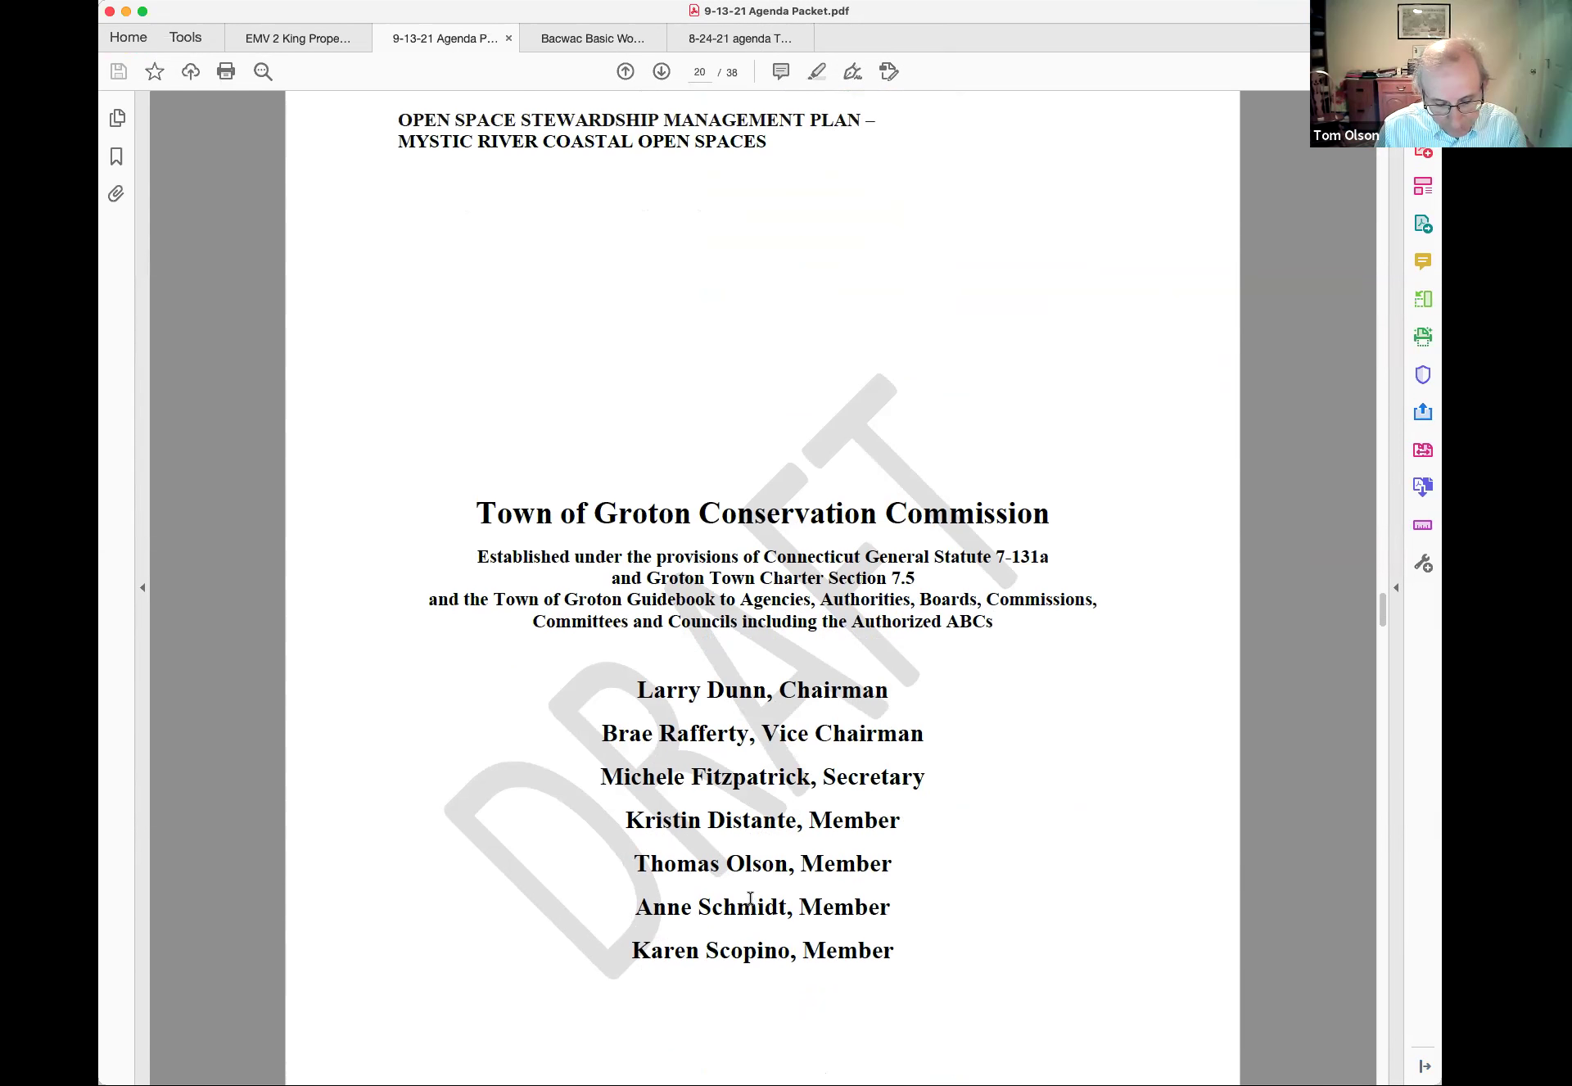
{"action": "scroll", "coordinate": [750, 898], "scroll_direction": "down", "scroll_amount": 6}
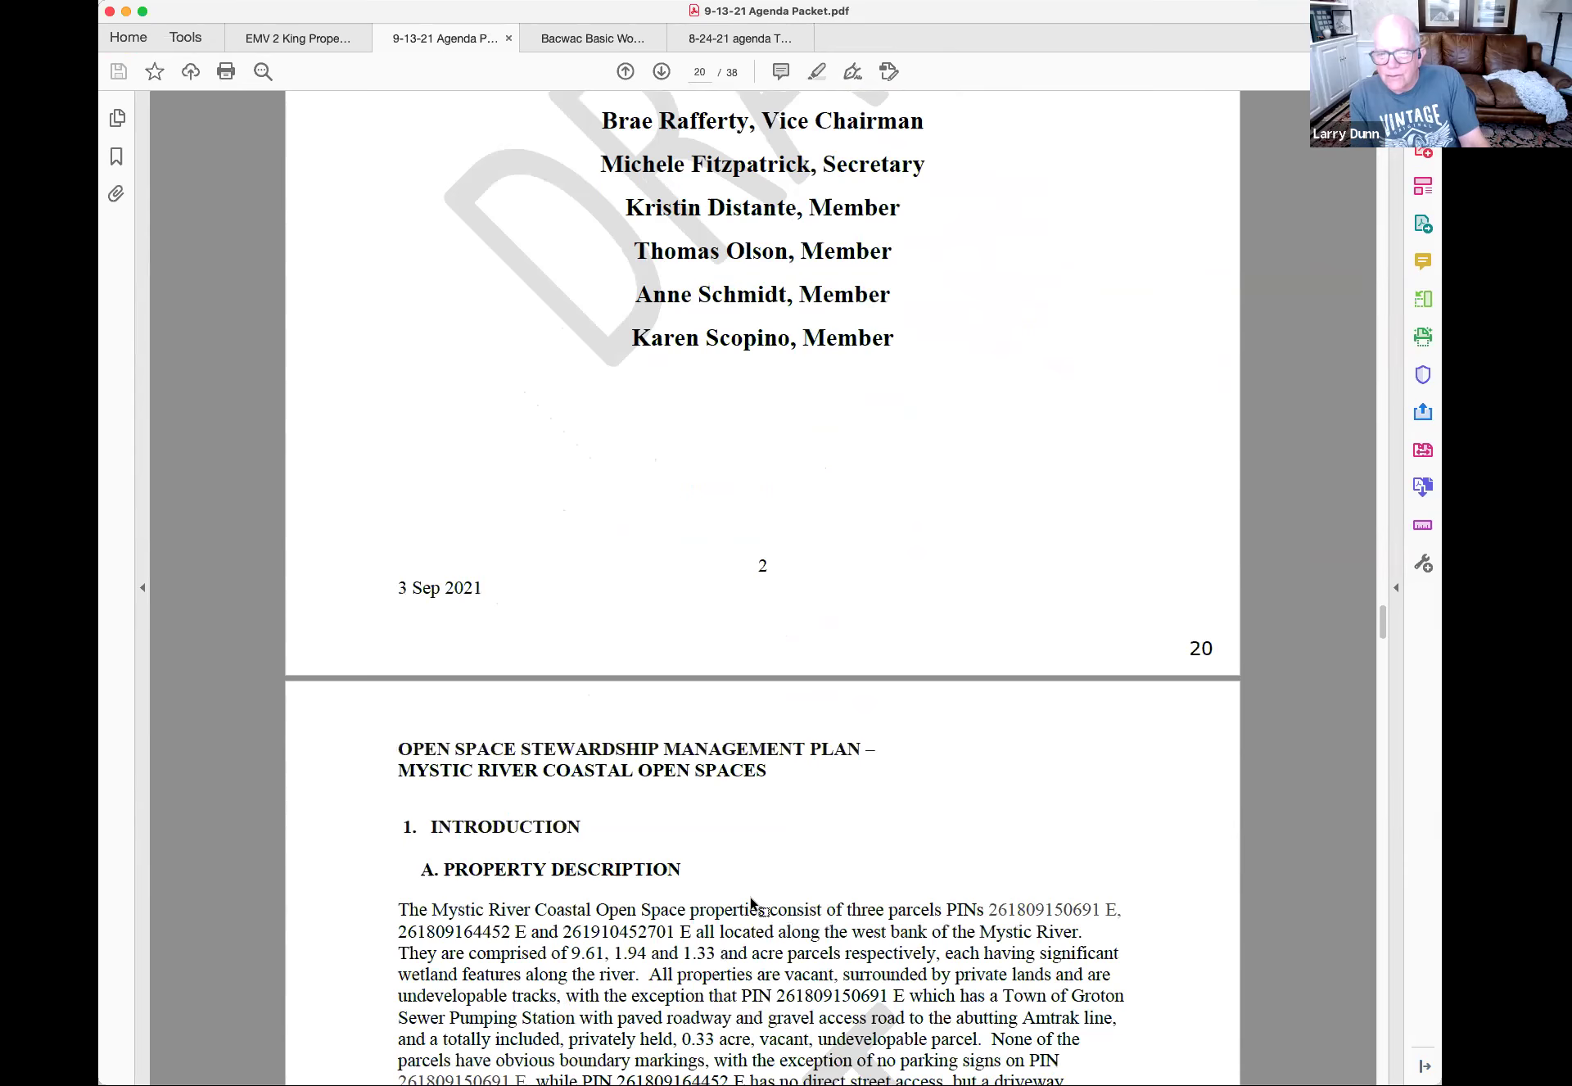
{"action": "scroll", "coordinate": [750, 898], "scroll_direction": "down", "scroll_amount": 8}
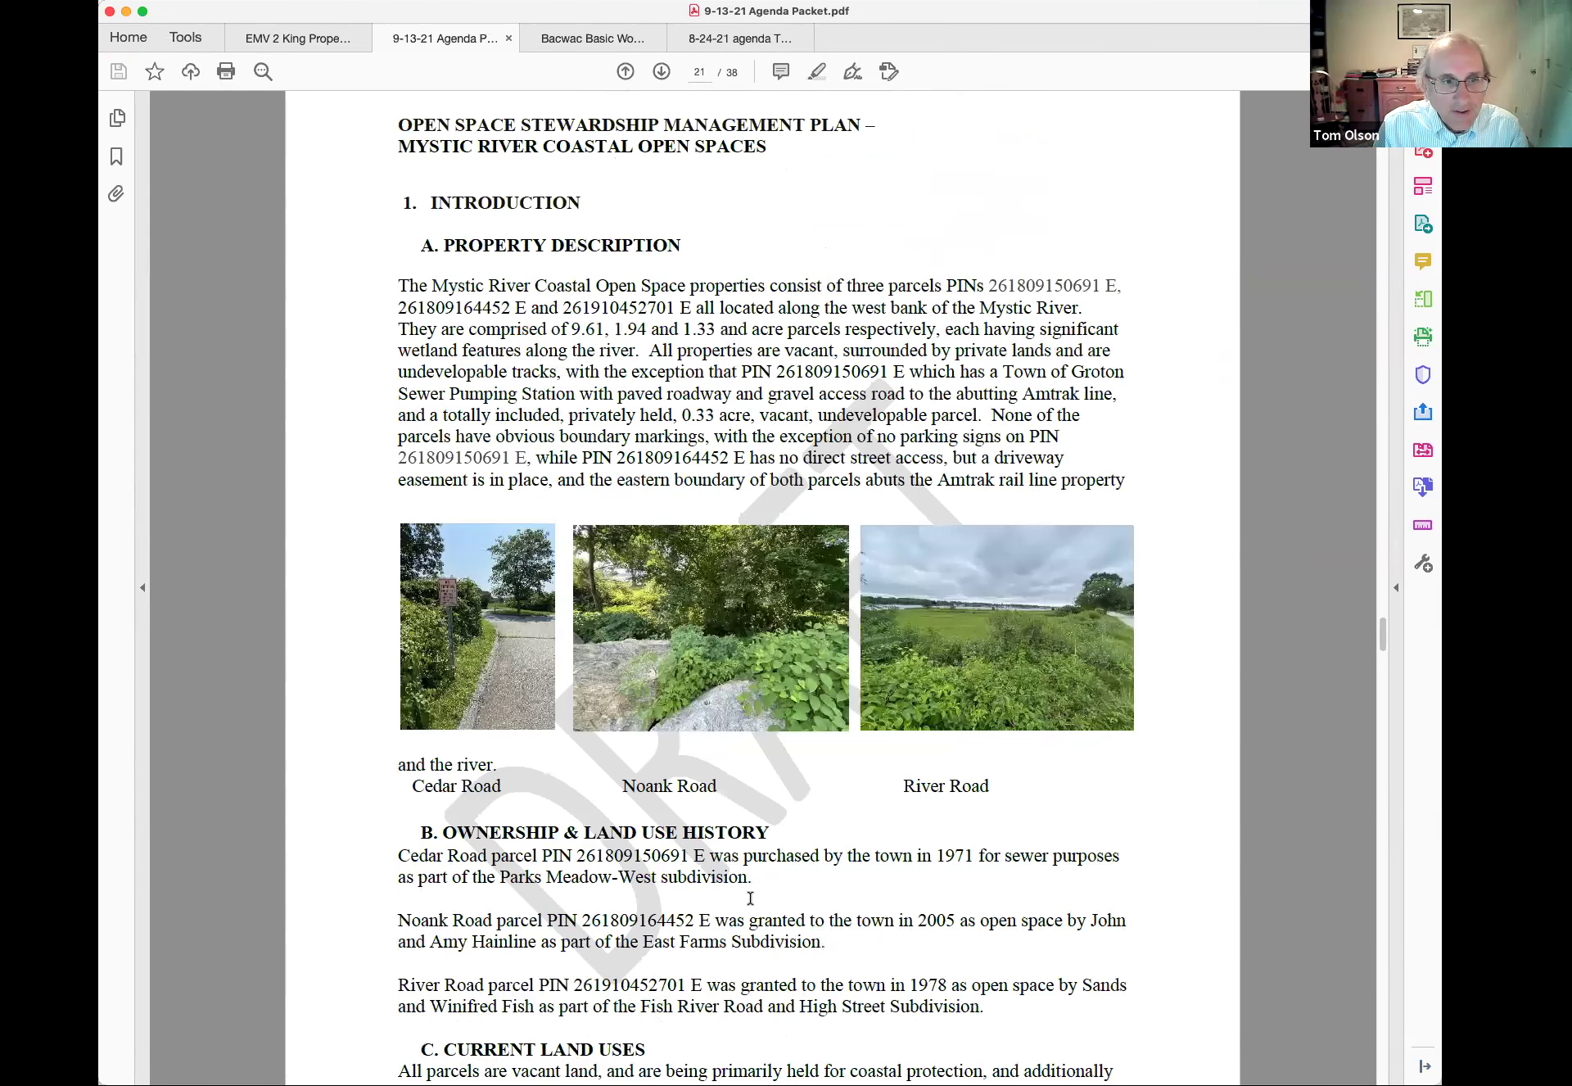